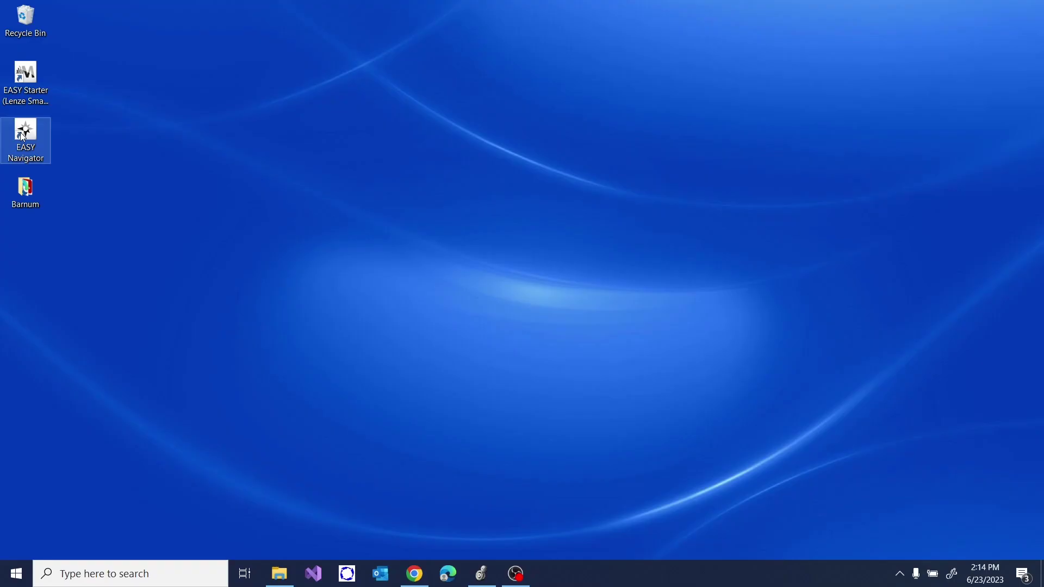
Launch EASY Starter from the EASY Navigator desktop icon under Manufacturing machines
double_click(22, 136)
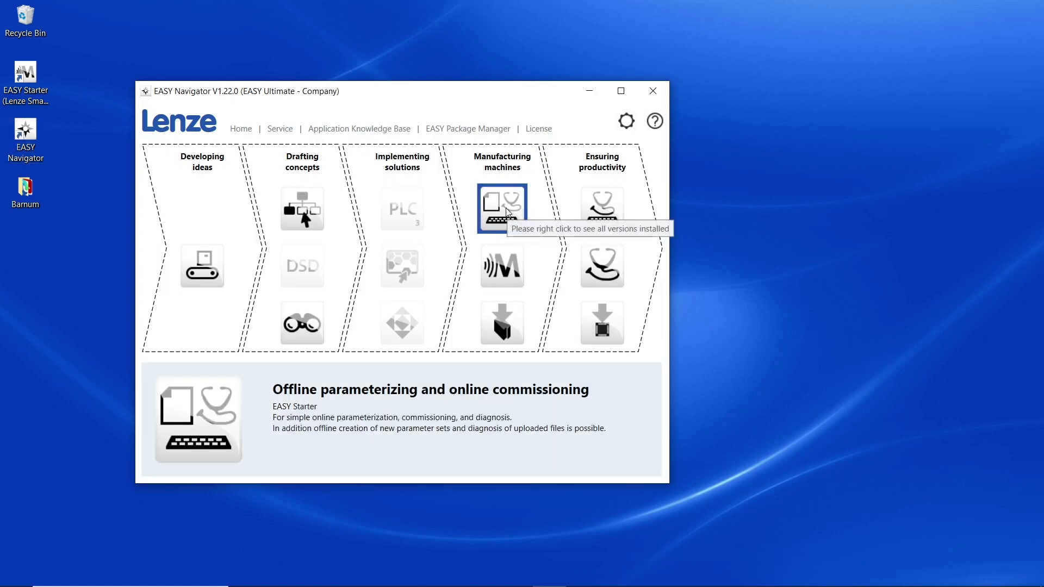
left_click(506, 211)
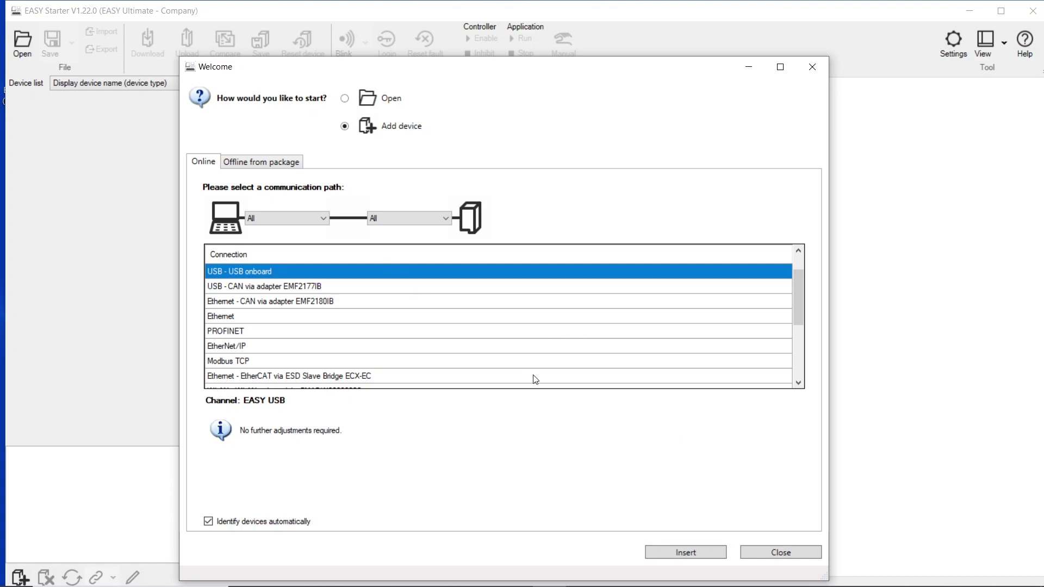
Insert the i550 drive online over the USB onboard connection
left_click(685, 553)
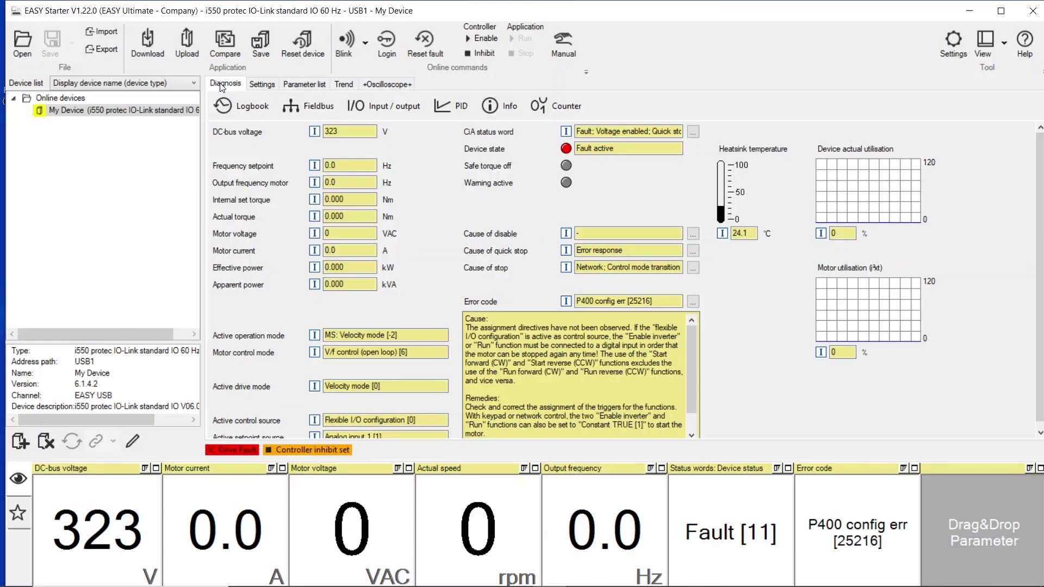
Set parameter P400:037 Activate network control to Constant TRUE [1]
left_click(307, 85)
left_click(404, 109)
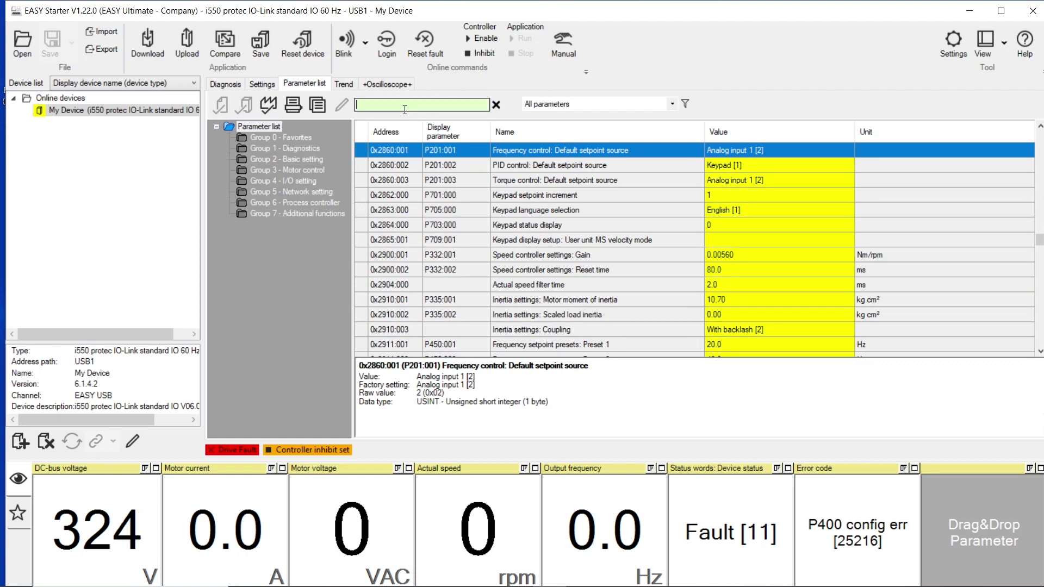
type("400")
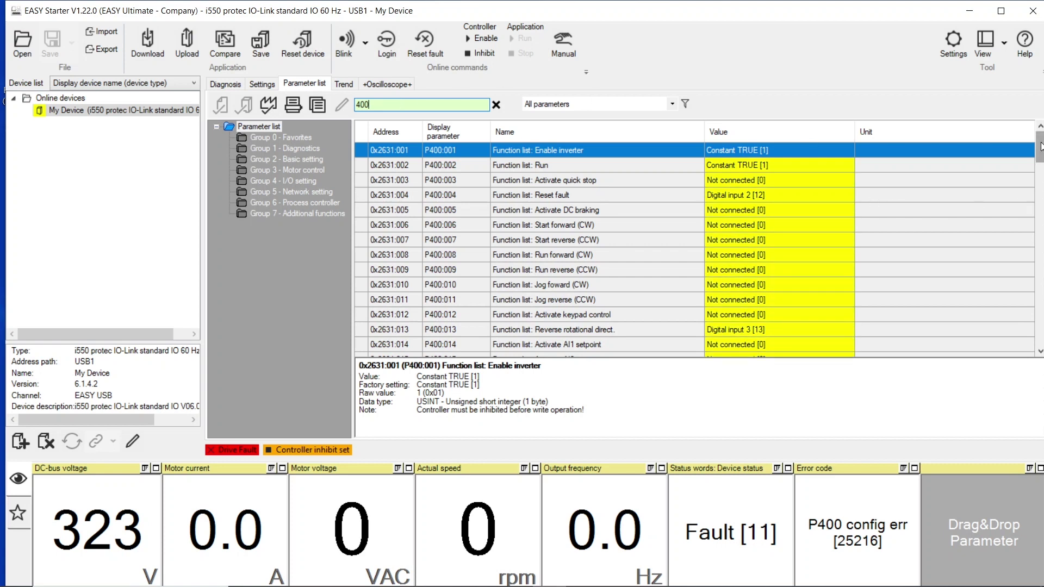
left_click_drag(1040, 148, 1039, 201)
left_click(516, 150)
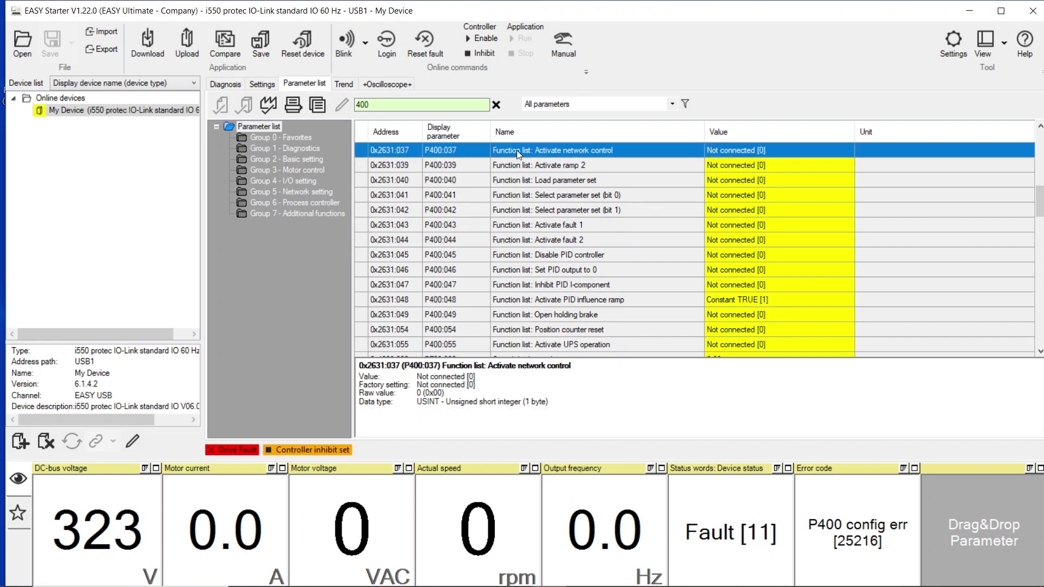
left_click(749, 149)
left_click(749, 149)
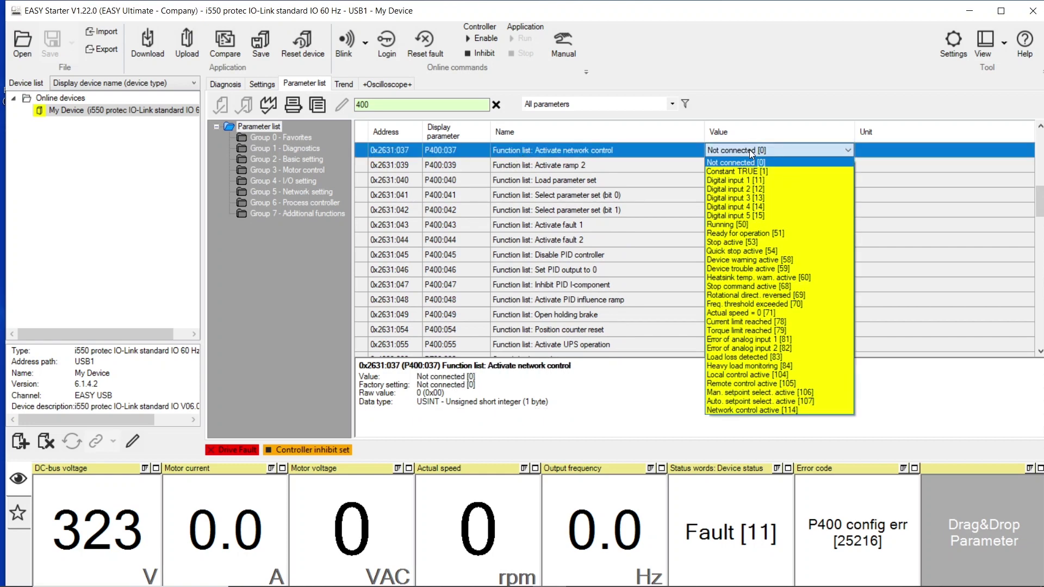
left_click(748, 171)
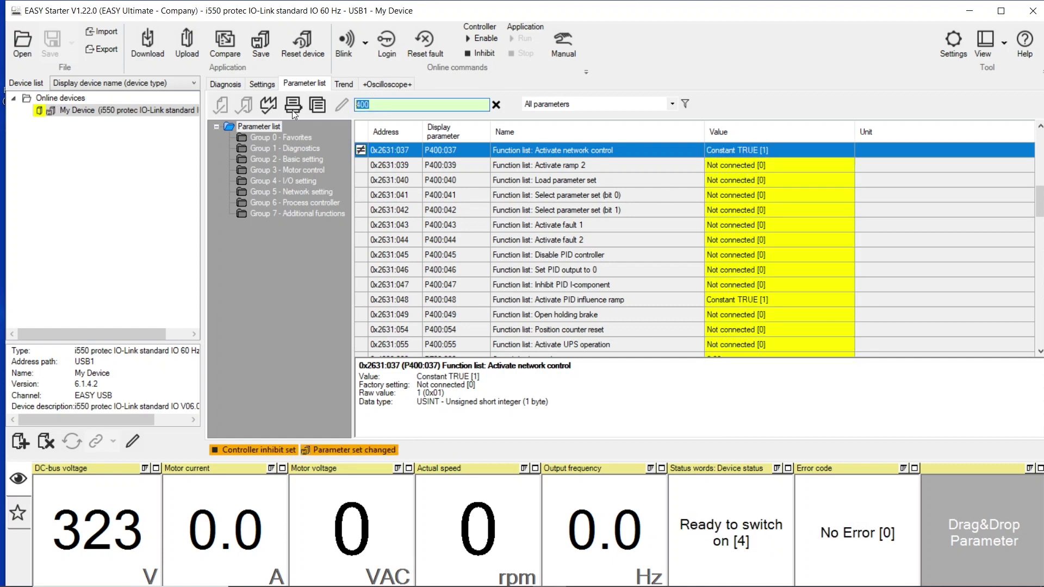
Set P201:001 default frequency setpoint source to Network [5] and save parameters to the drive
type("201")
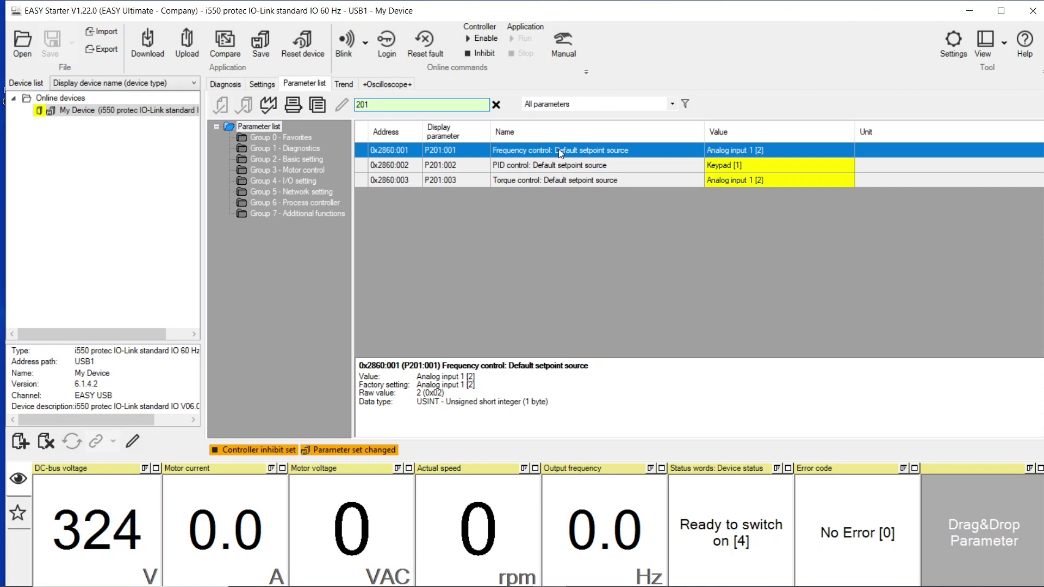
left_click(736, 151)
left_click(736, 151)
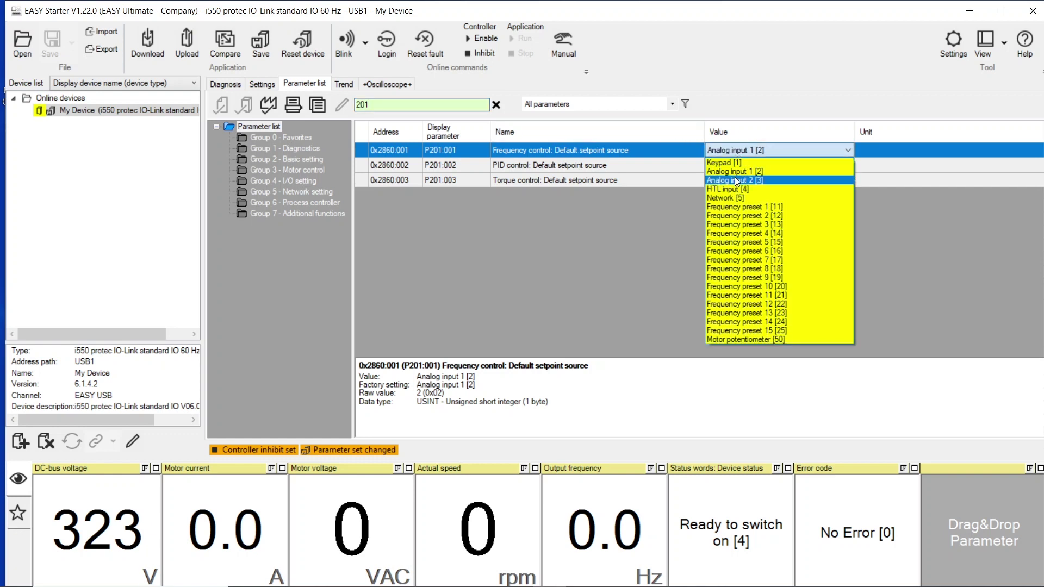
left_click(737, 198)
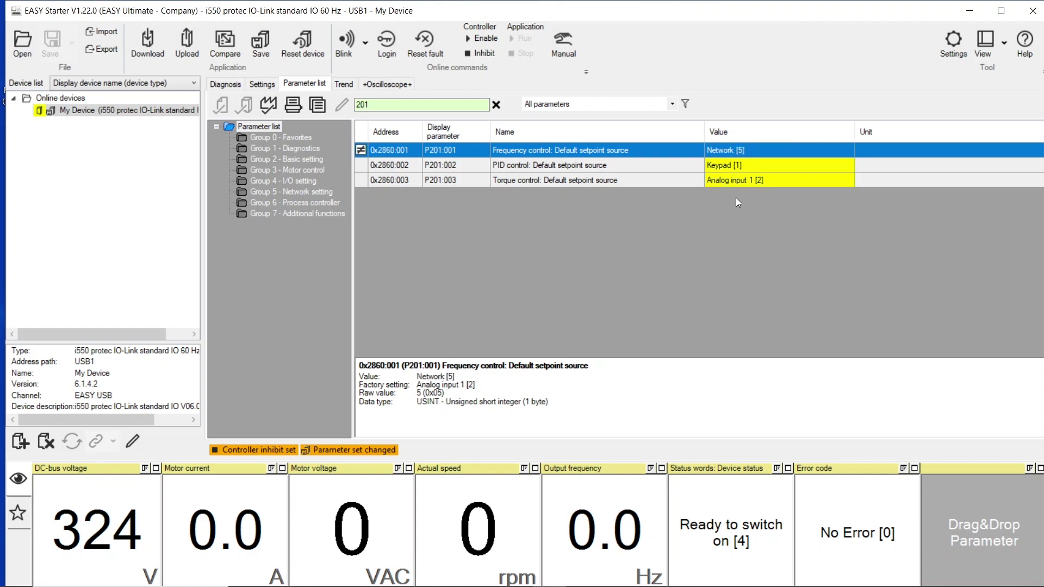
left_click(258, 42)
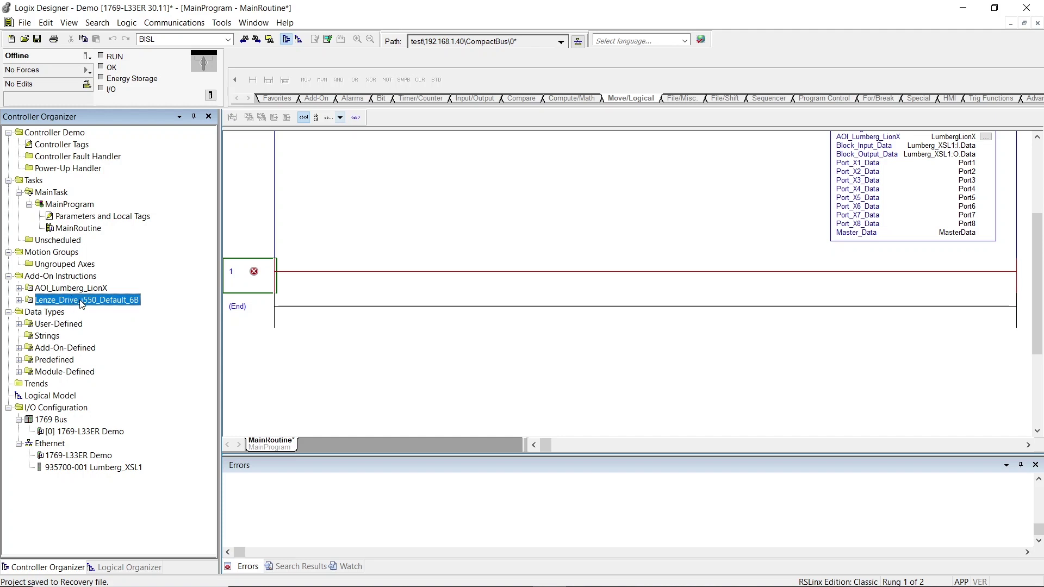
Drop Lenze_Drive_i550_Default_6B onto rung 1 with AOI_Lenzei550 as its instance tag
left_click_drag(145, 289, 294, 265)
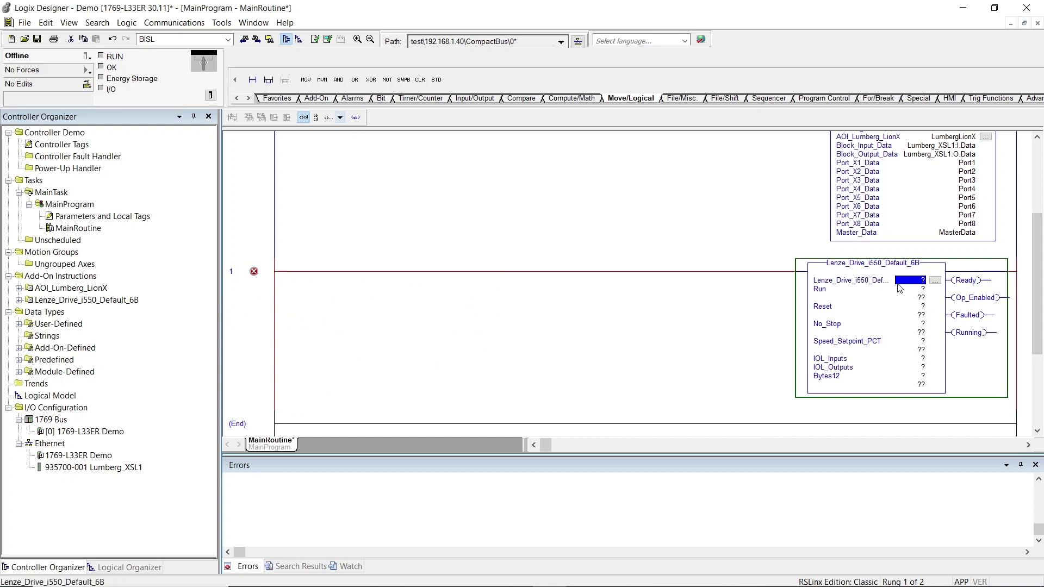
type("A")
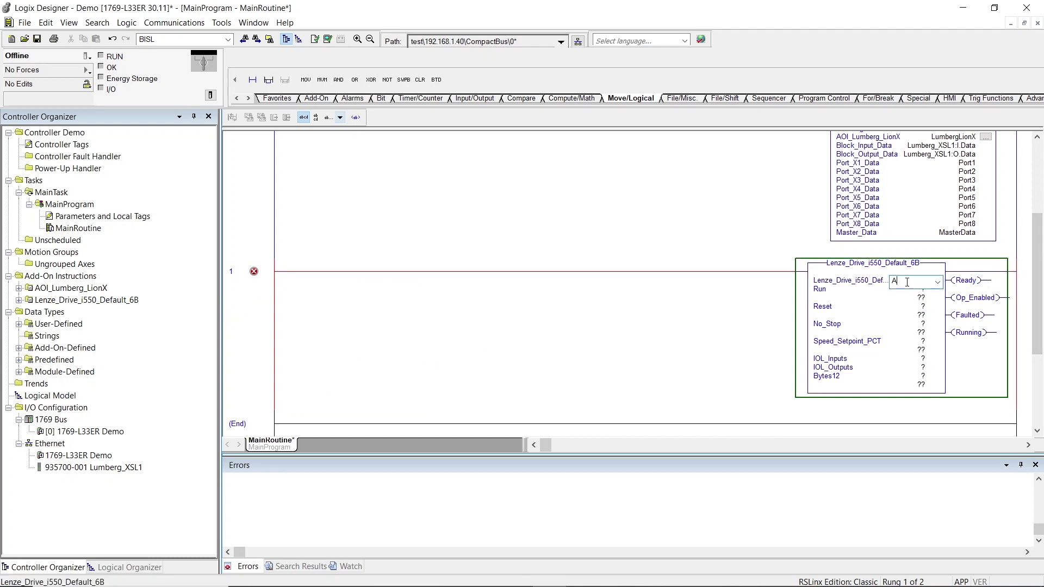
type("O")
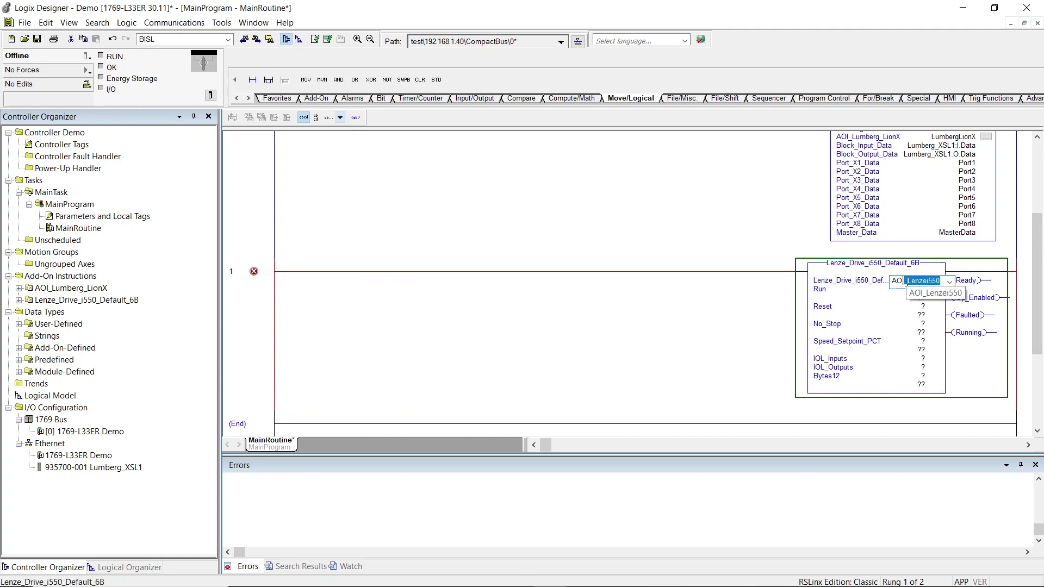
type("I")
key("Return")
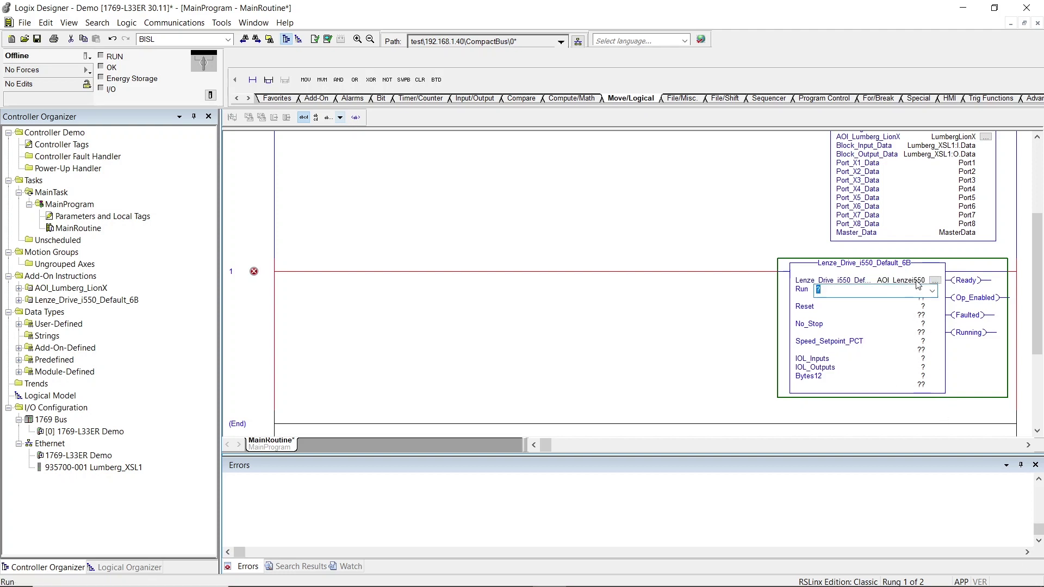
double_click(917, 281)
left_click(936, 282)
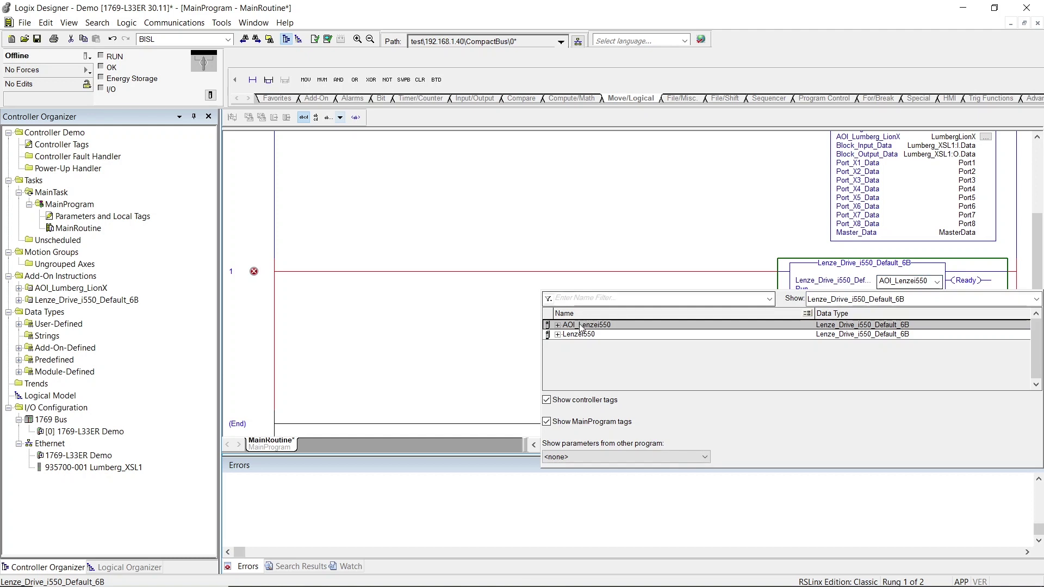
left_click(558, 325)
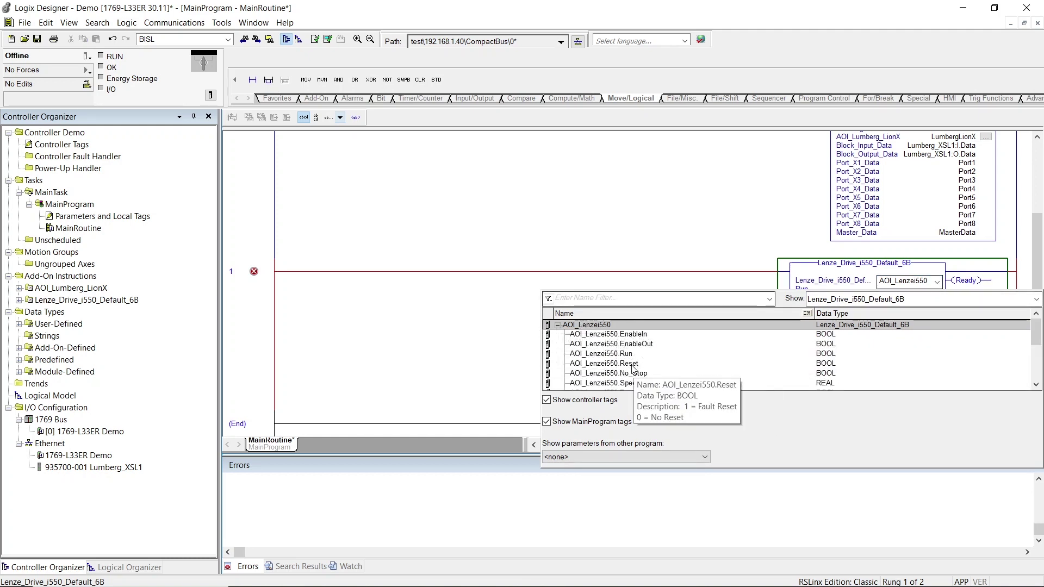
scroll(679, 365, "down", 1)
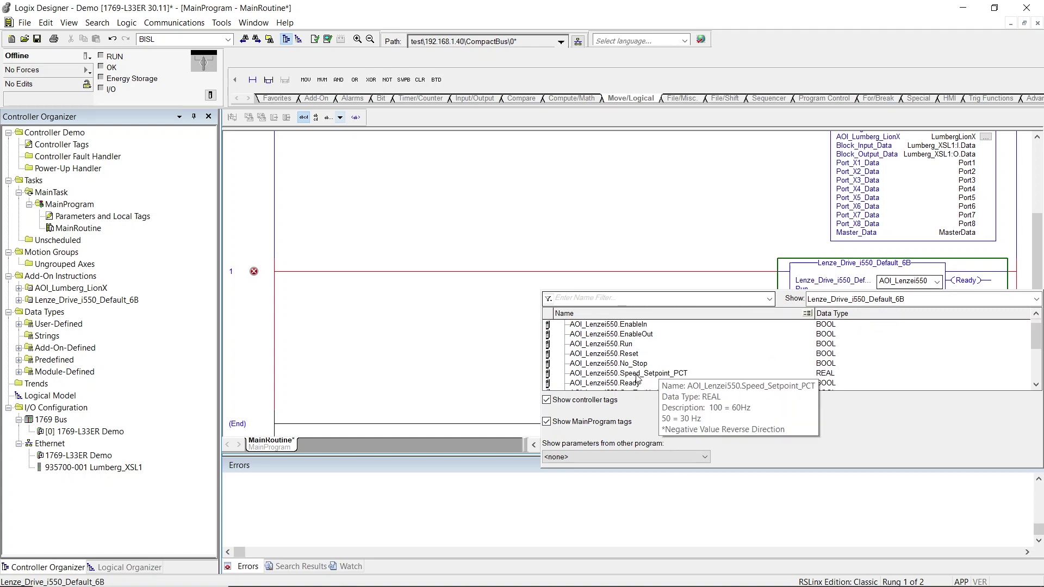
left_click(472, 271)
Assign AOI_Lenzei550.Run to the drive block's Run input
left_click(801, 295)
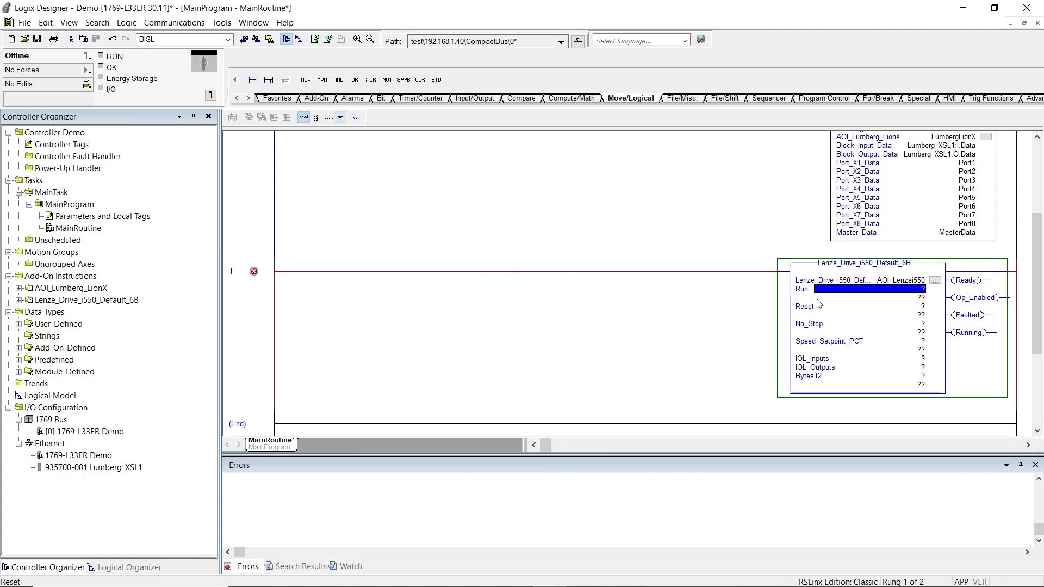
double_click(917, 293)
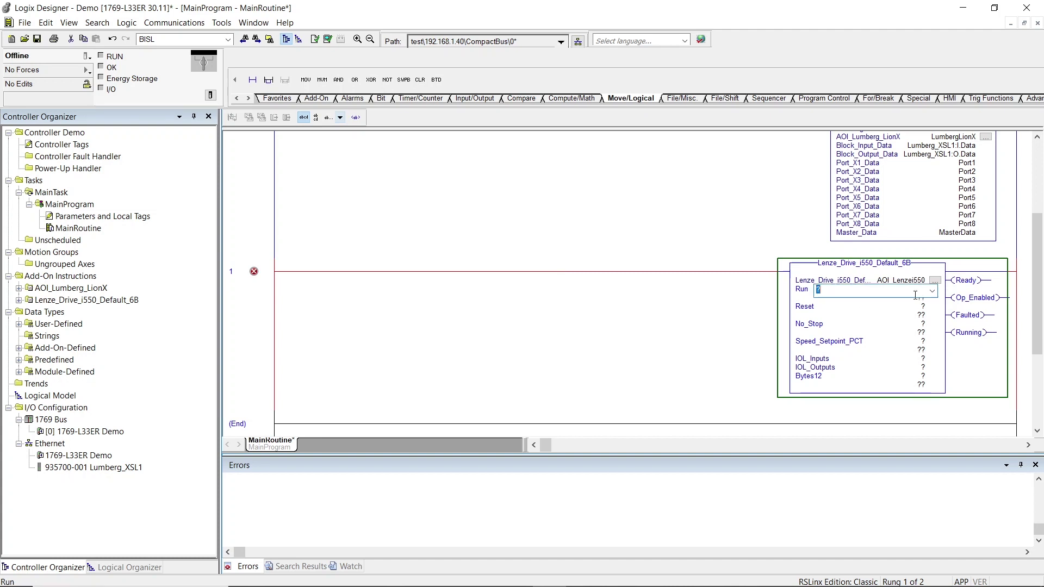
left_click(931, 293)
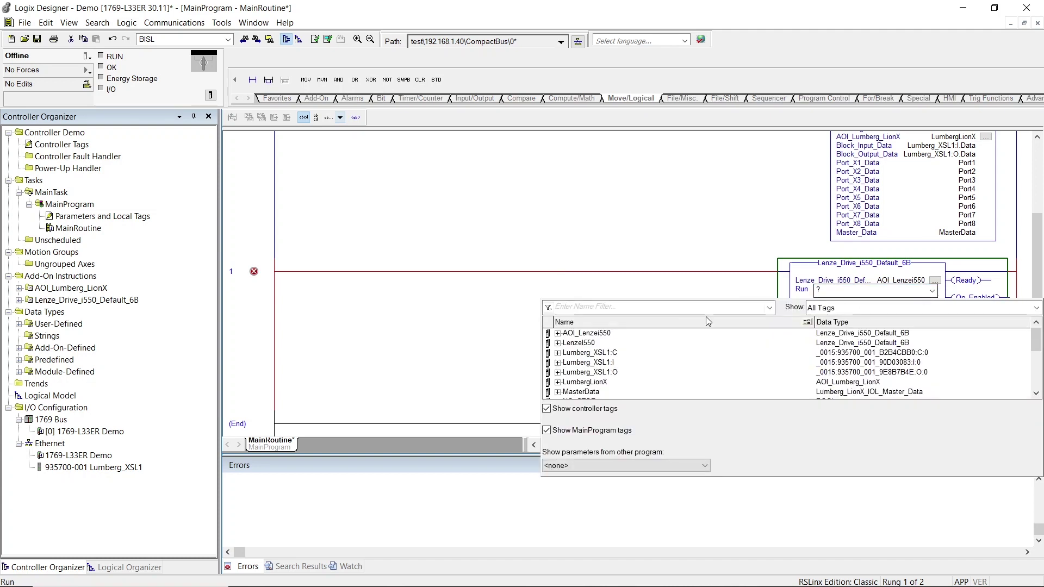
left_click(556, 334)
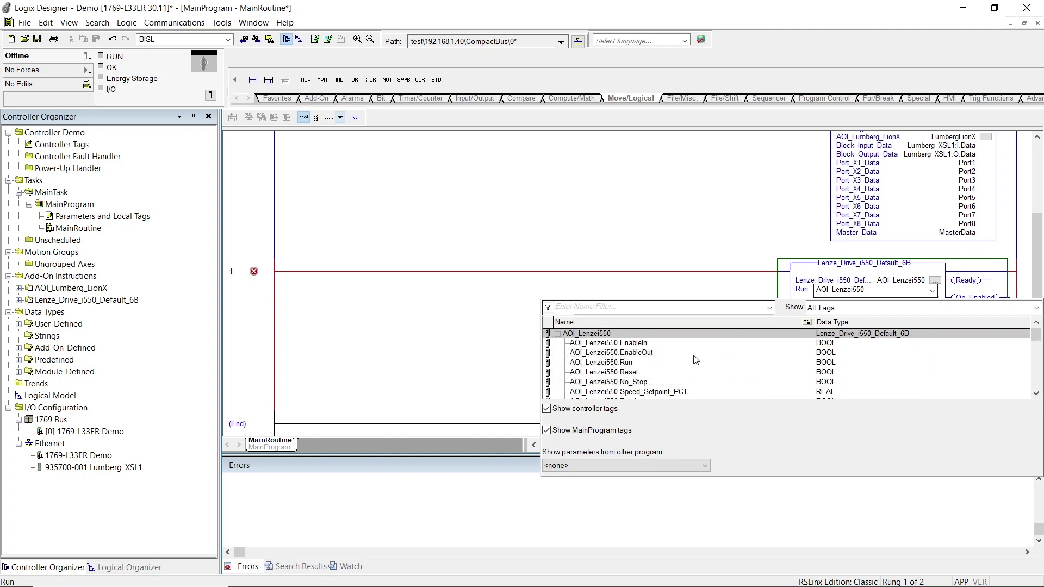
left_click(625, 362)
left_click(575, 231)
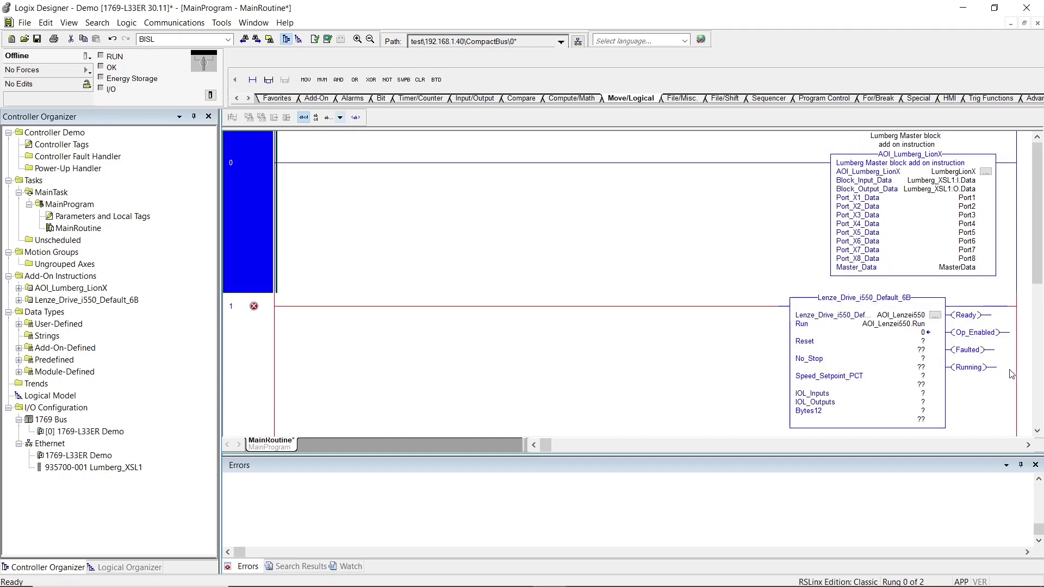
Assign AOI_Lenzei550.Reset to the Reset input
double_click(922, 342)
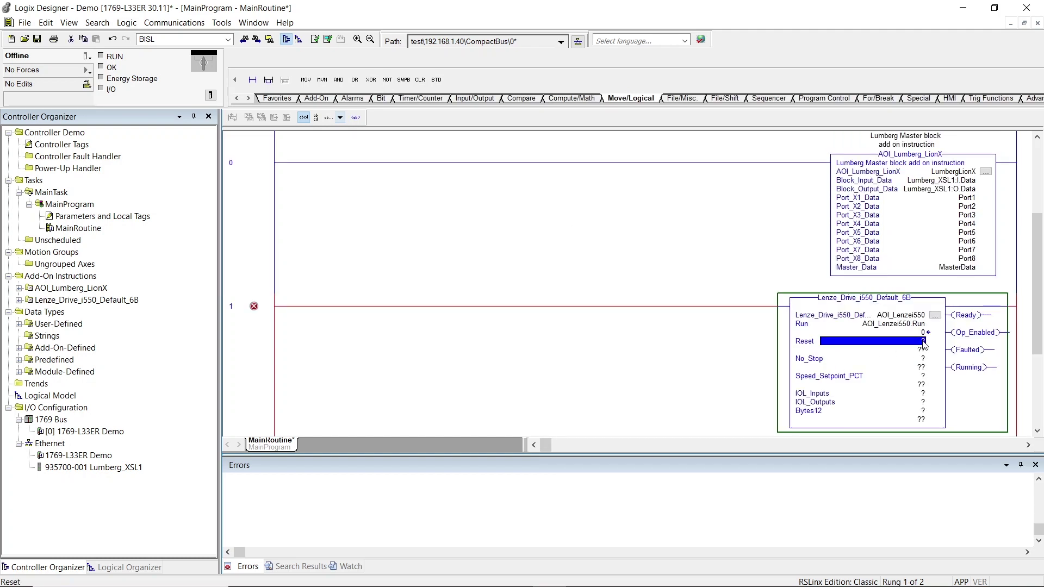
left_click(932, 344)
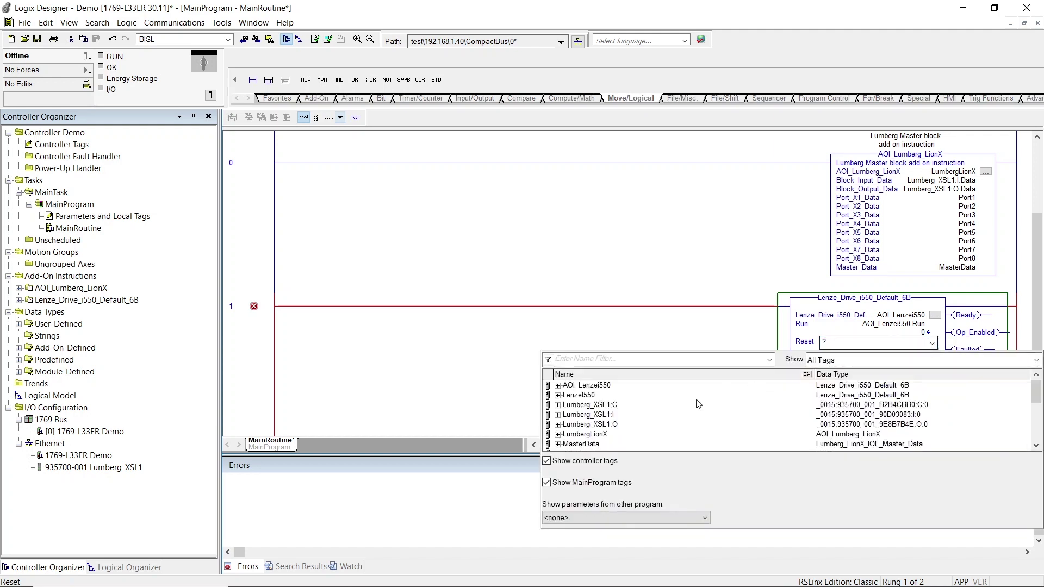
left_click(557, 386)
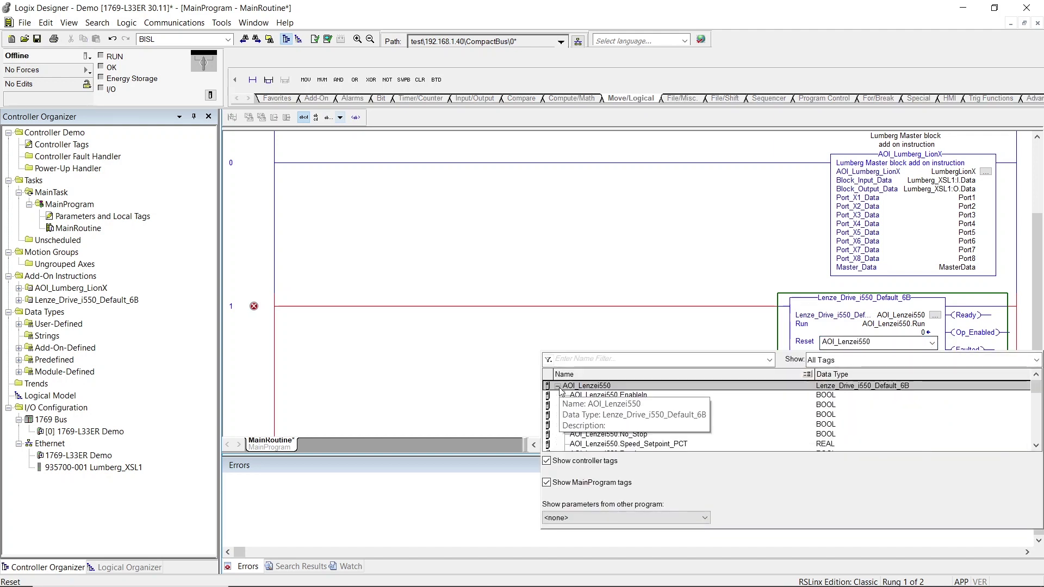
left_click(616, 425)
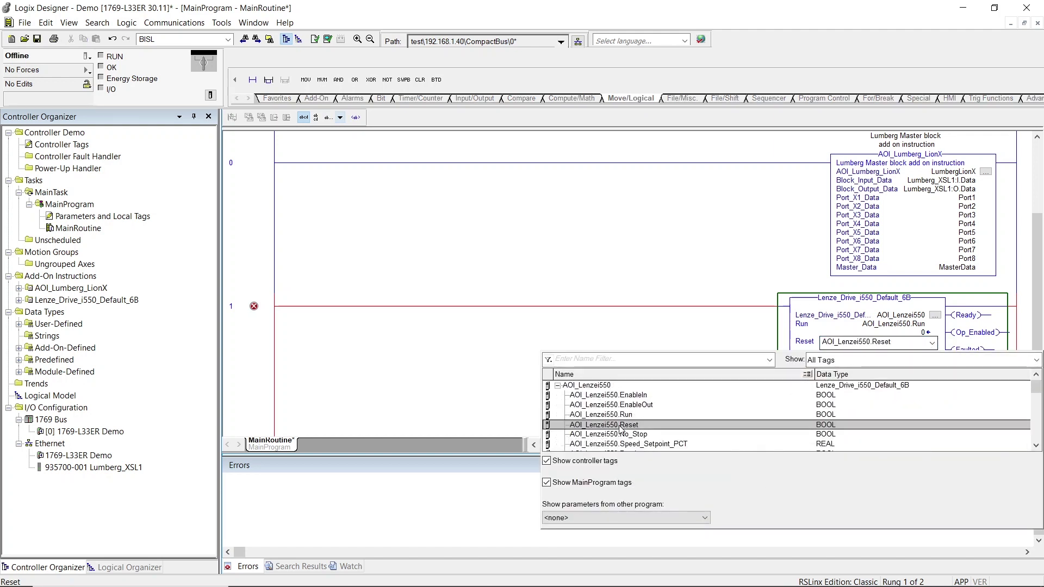
left_click(595, 221)
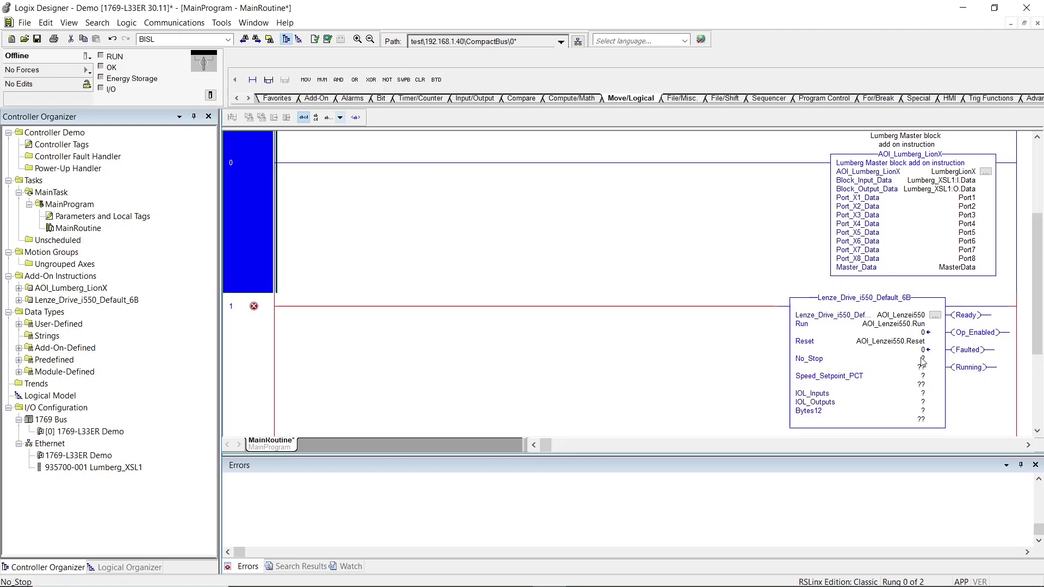
Assign AOI_Lenzei550.No_Stop to the No_Stop input
double_click(921, 359)
left_click(931, 362)
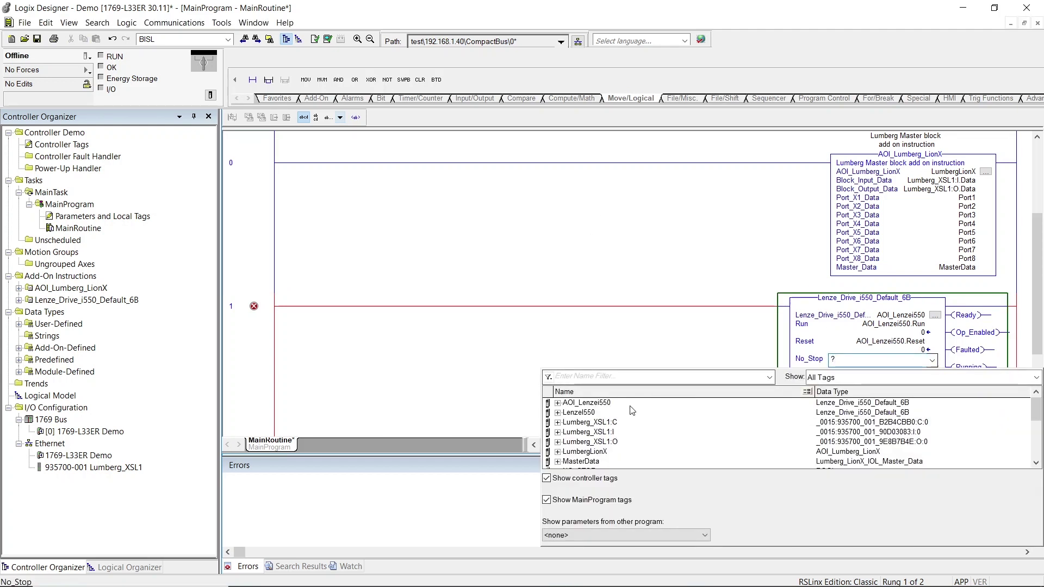
left_click(580, 413)
left_click(557, 403)
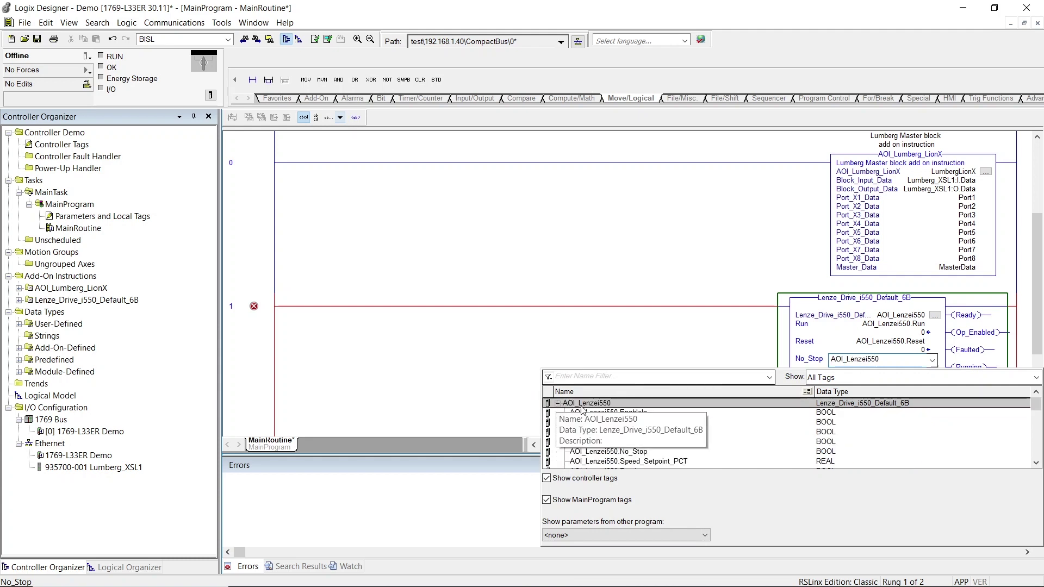
scroll(701, 418, "down", 1)
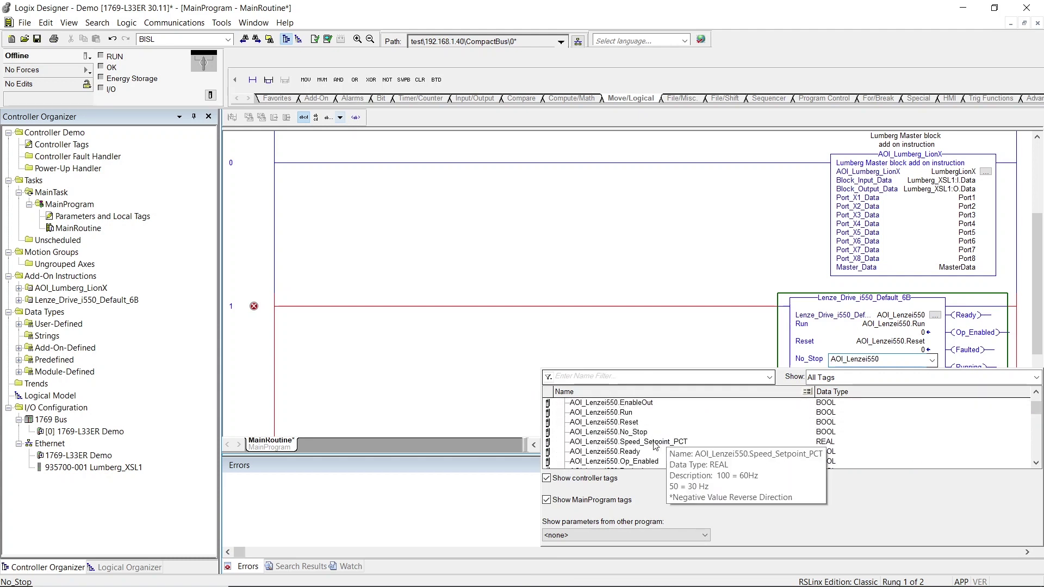
left_click(617, 432)
key("Return")
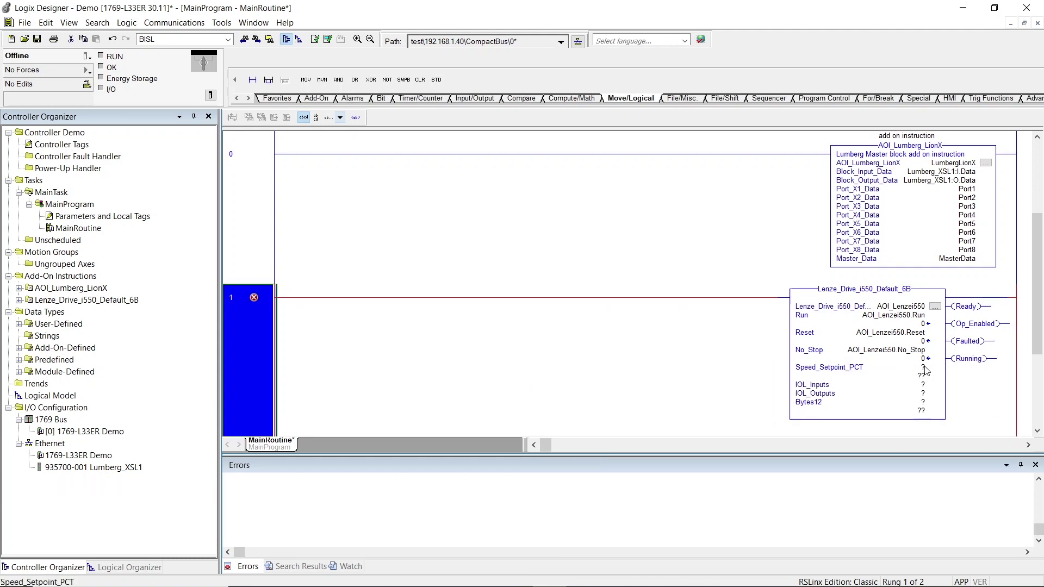
Assign AOI_Lenzei550.Speed_Setpoint_PCT to the Speed_Setpoint_PCT input
left_click(922, 368)
double_click(923, 368)
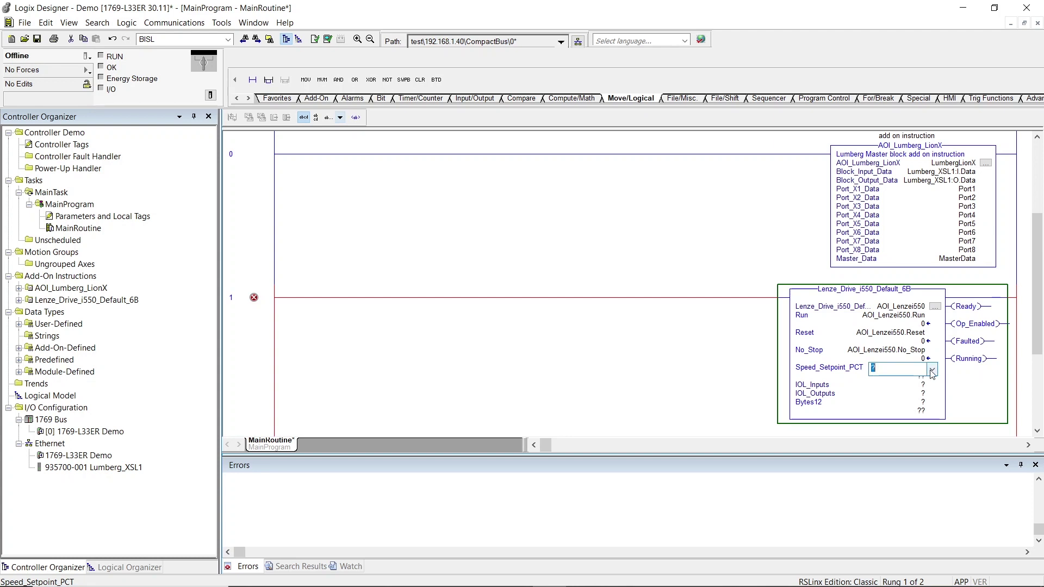
left_click(932, 369)
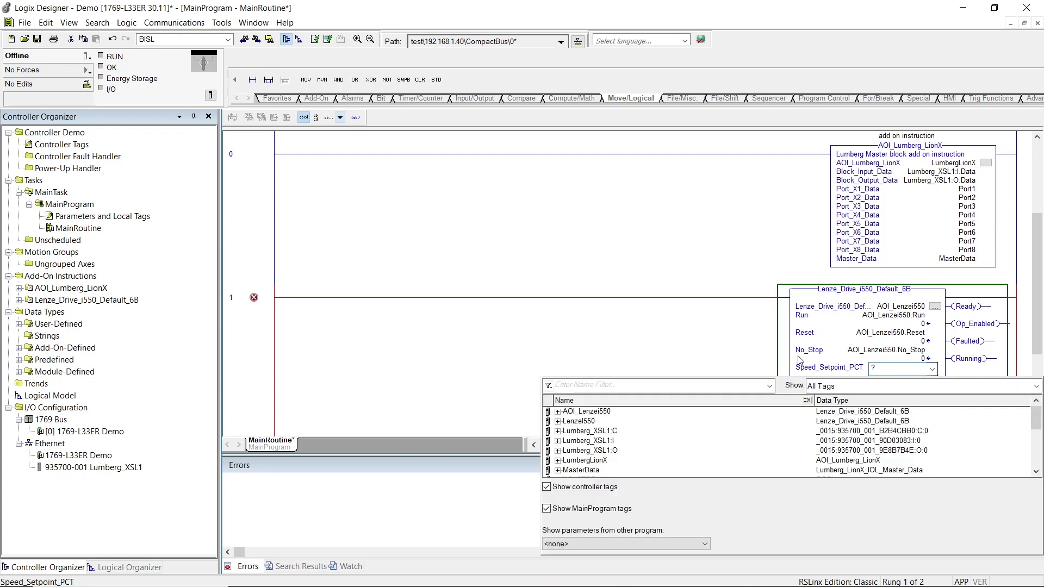
left_click(557, 411)
scroll(657, 424, "down", 1)
left_click(631, 459)
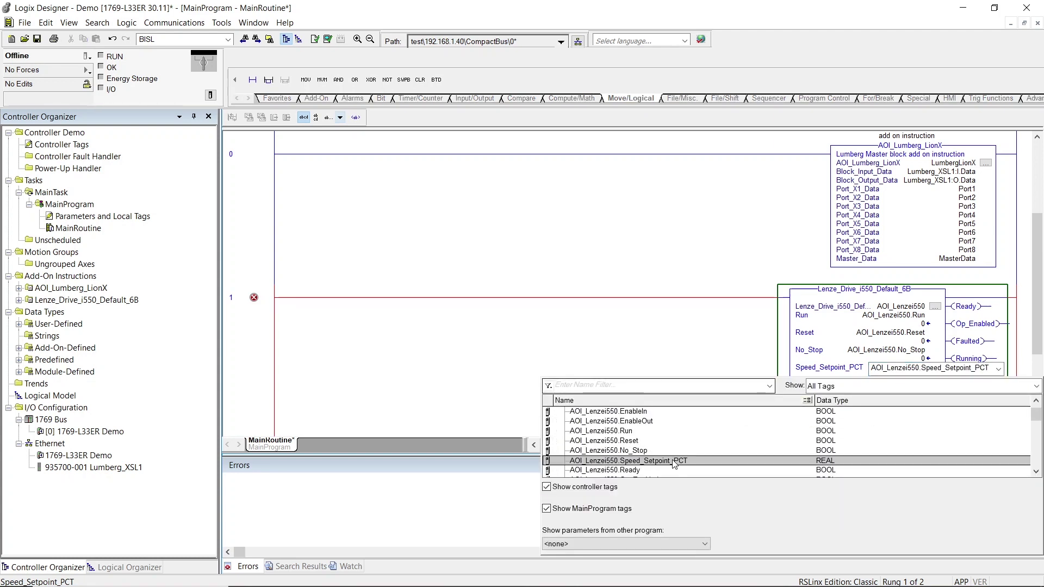
left_click(659, 335)
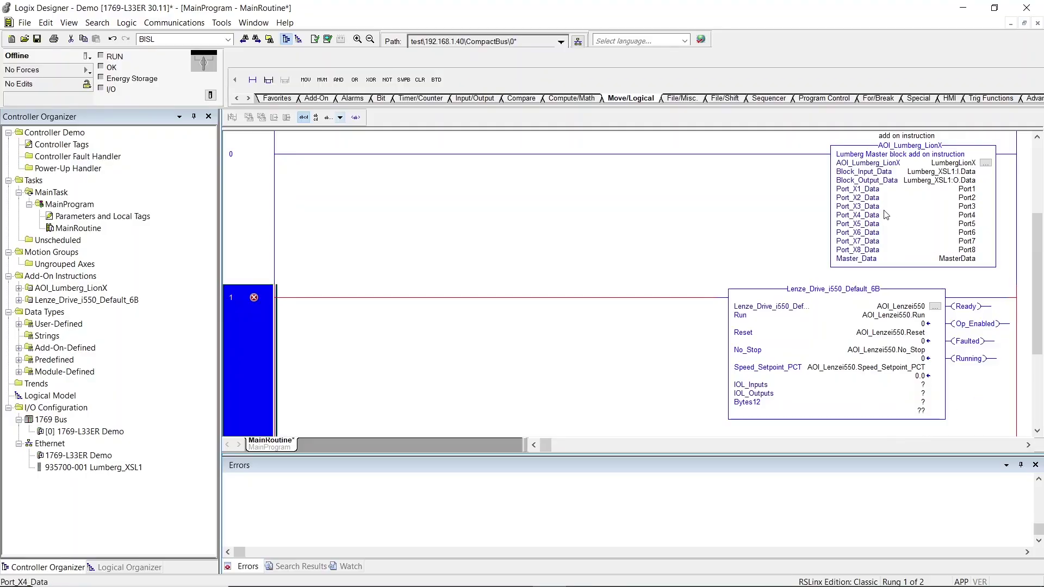
Link the drive block's IOL_Inputs to Port1.Inputs from the Lumberg block
left_click(853, 191)
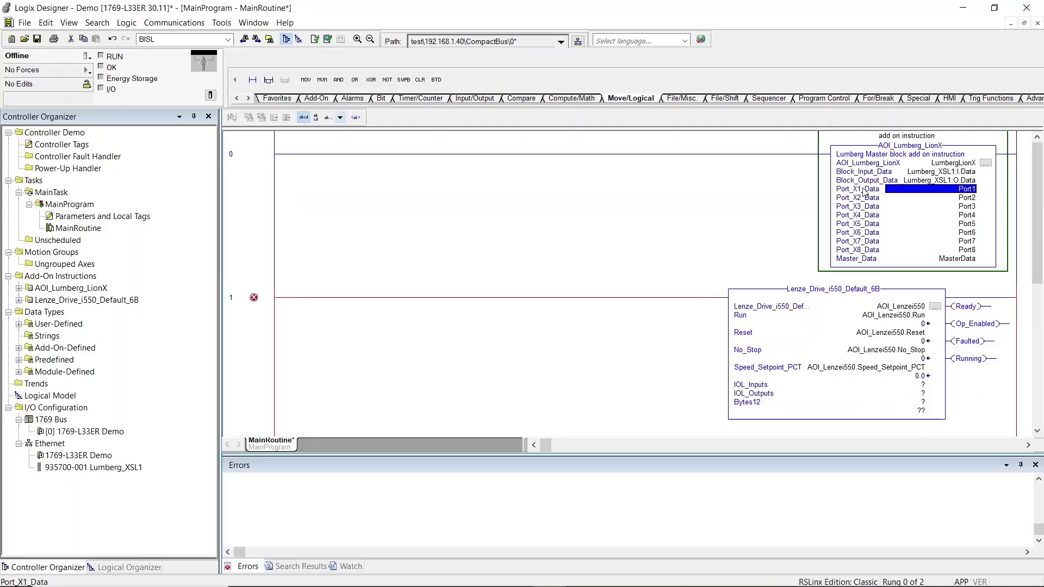
left_click_drag(881, 221, 951, 388)
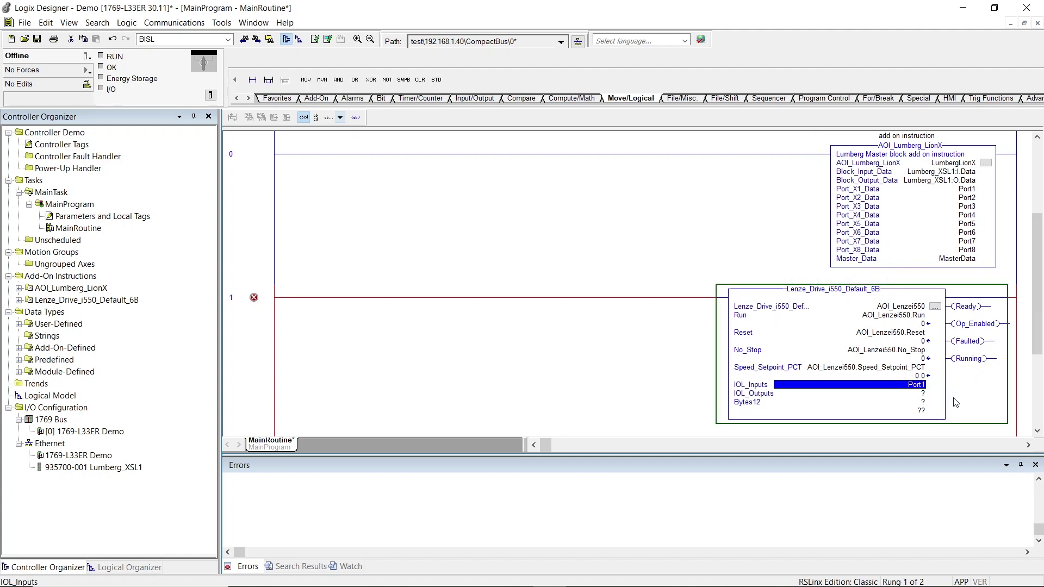
double_click(922, 387)
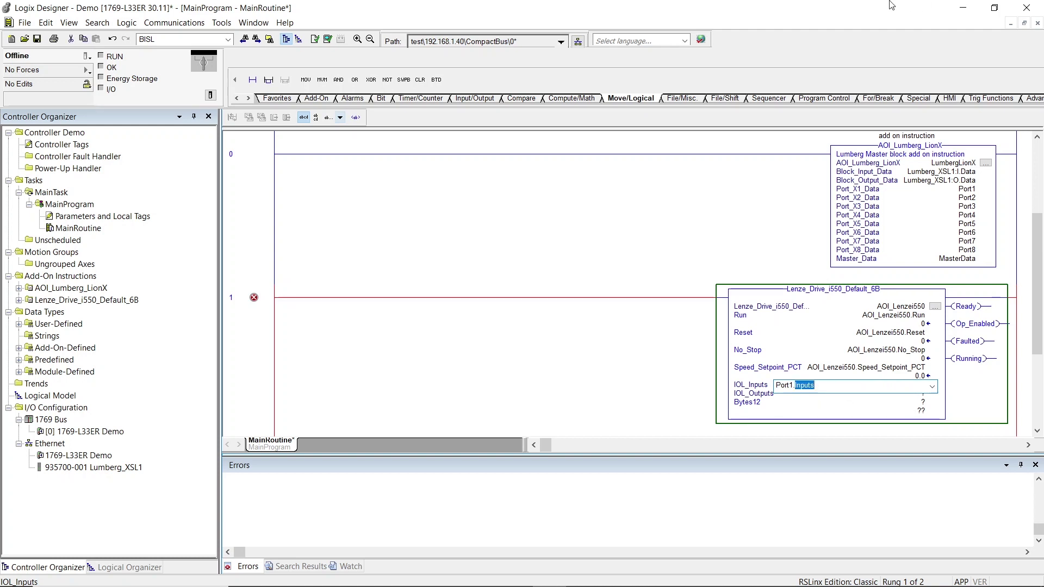
key("Return")
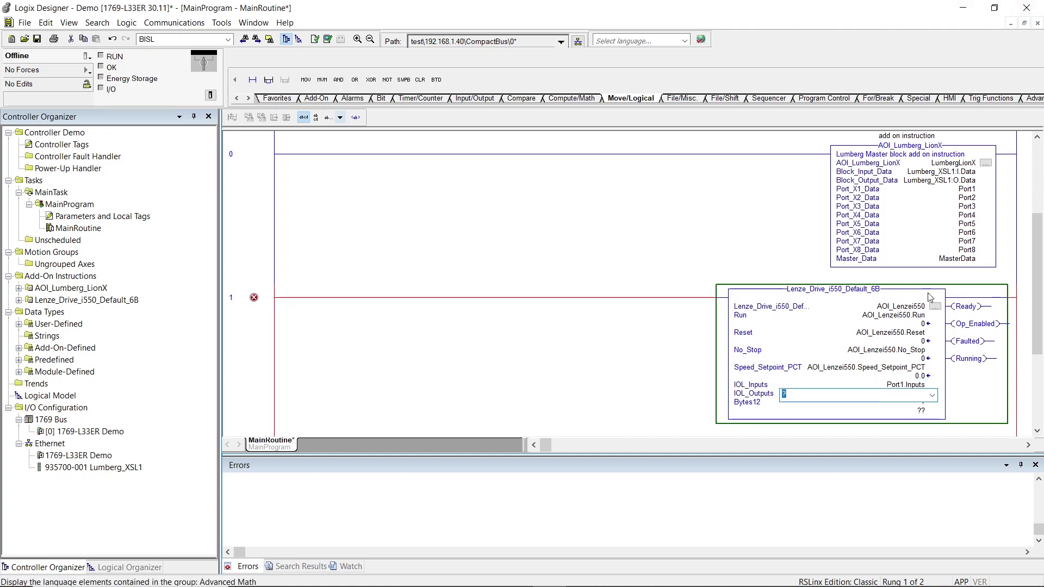
Link IOL_Outputs to Port1.Outputs
left_click(966, 188)
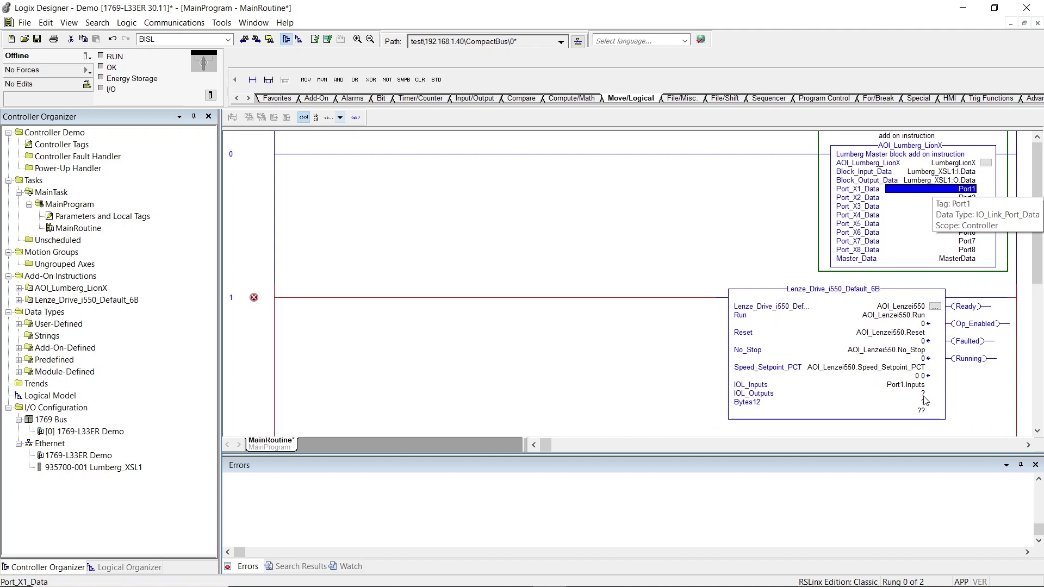
left_click_drag(959, 189, 924, 395)
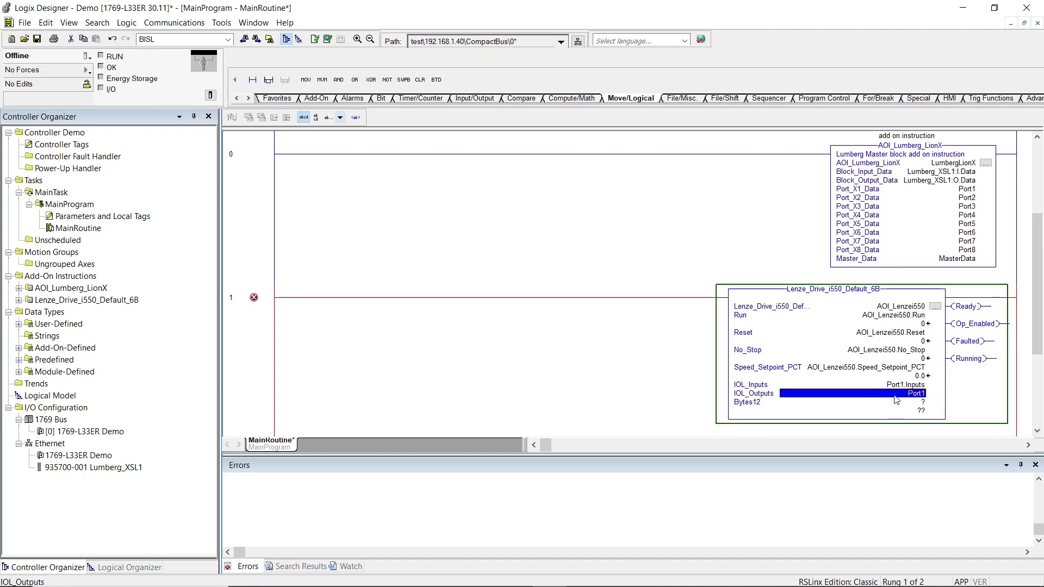
double_click(918, 397)
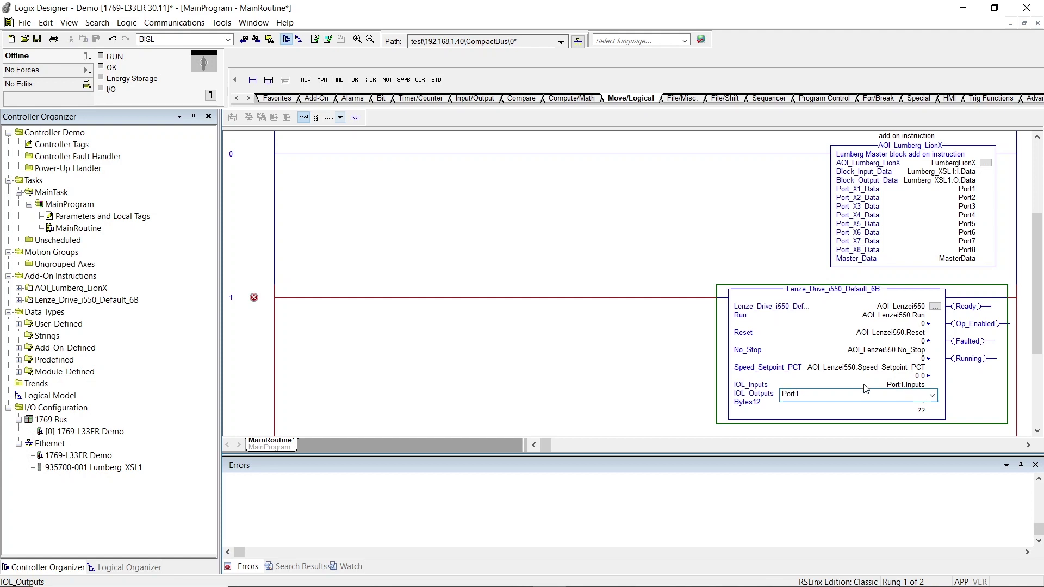
type(".outputs")
key("Return")
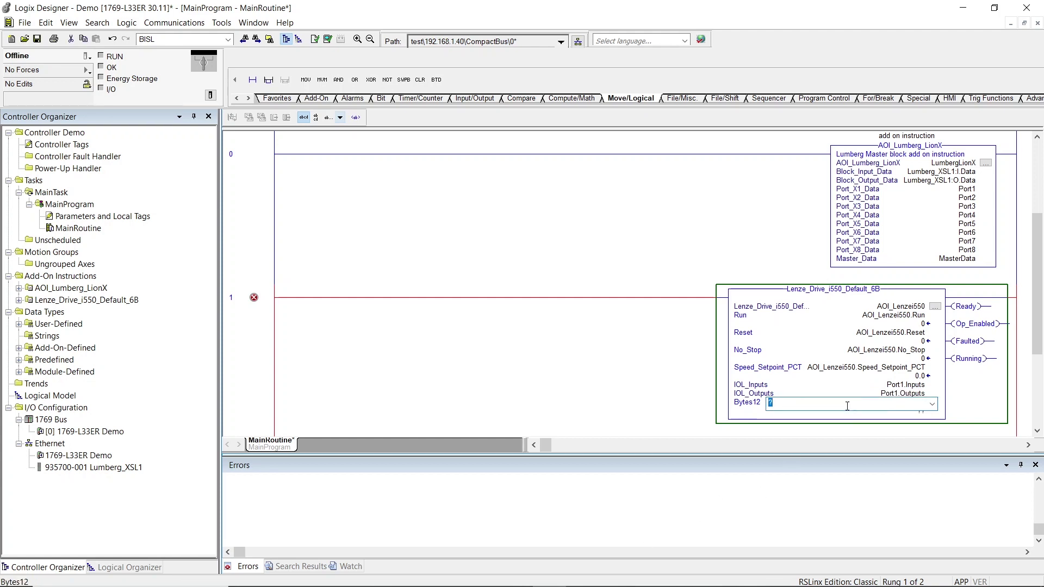
Enter 0 for the Bytes12 operand
type("0")
key("Return")
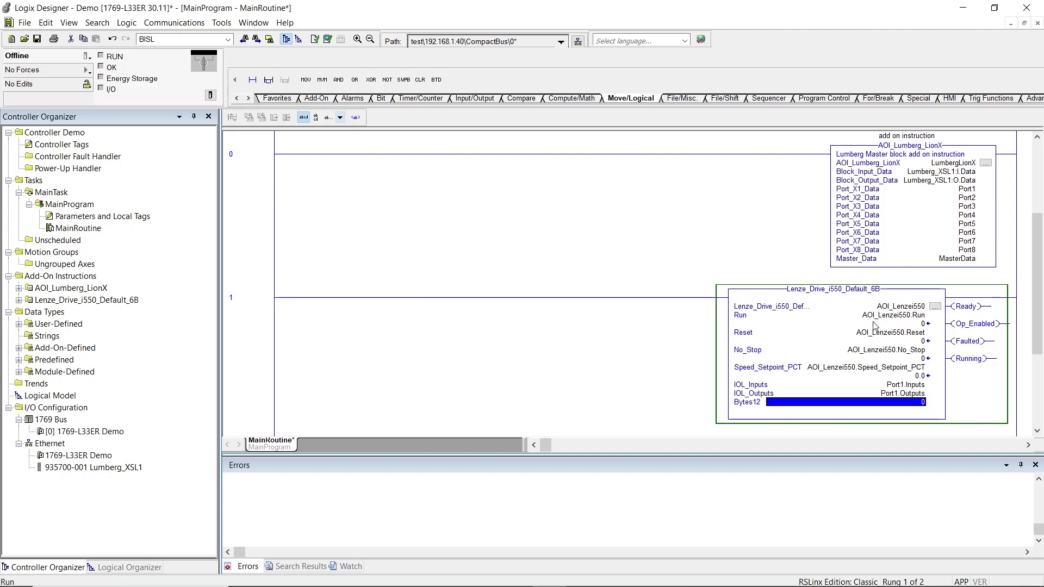
left_click(86, 57)
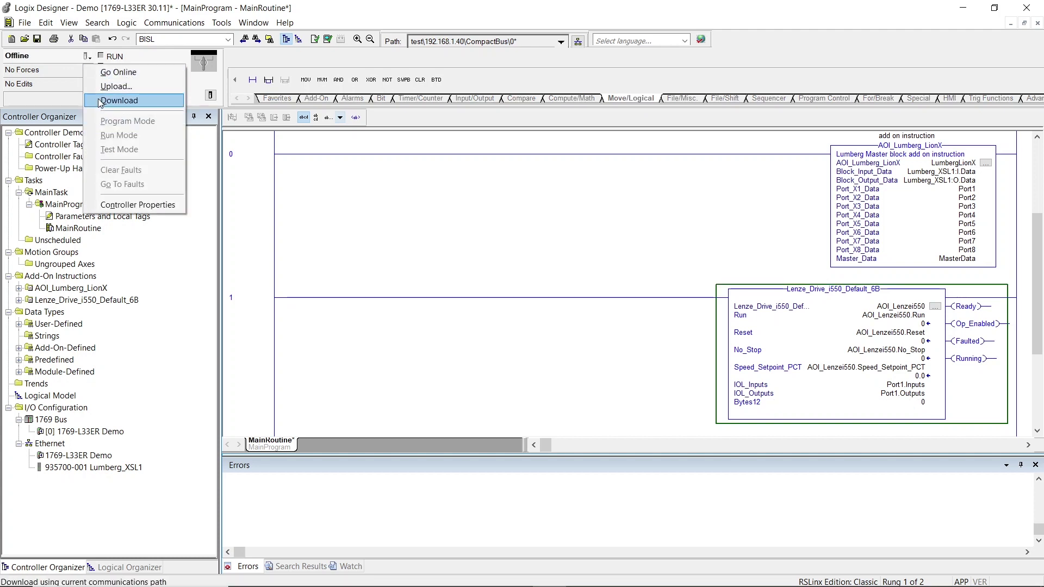
Download the project to the controller and return it to Run mode
left_click(119, 100)
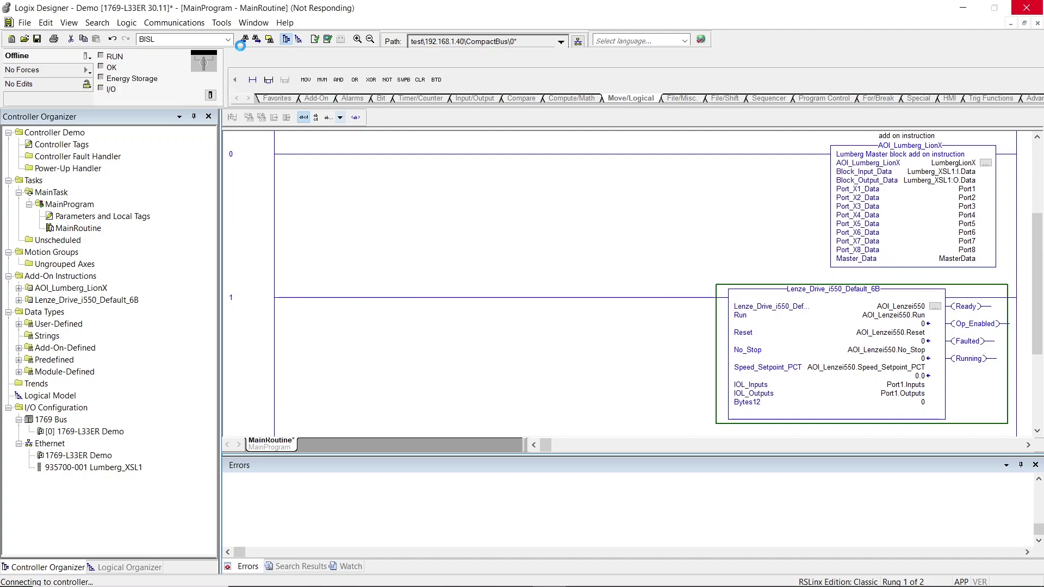
left_click(462, 432)
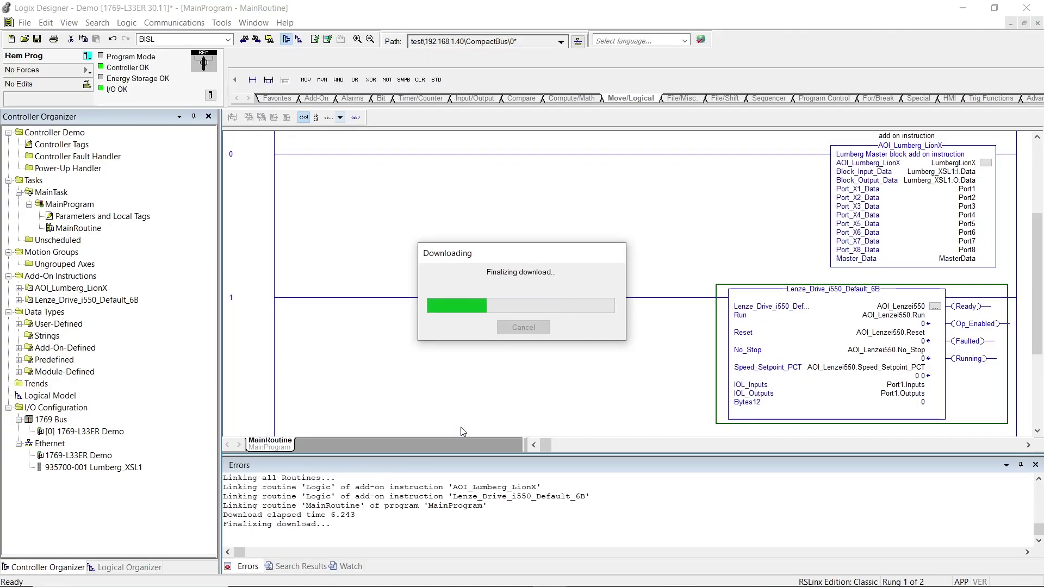
left_click(574, 332)
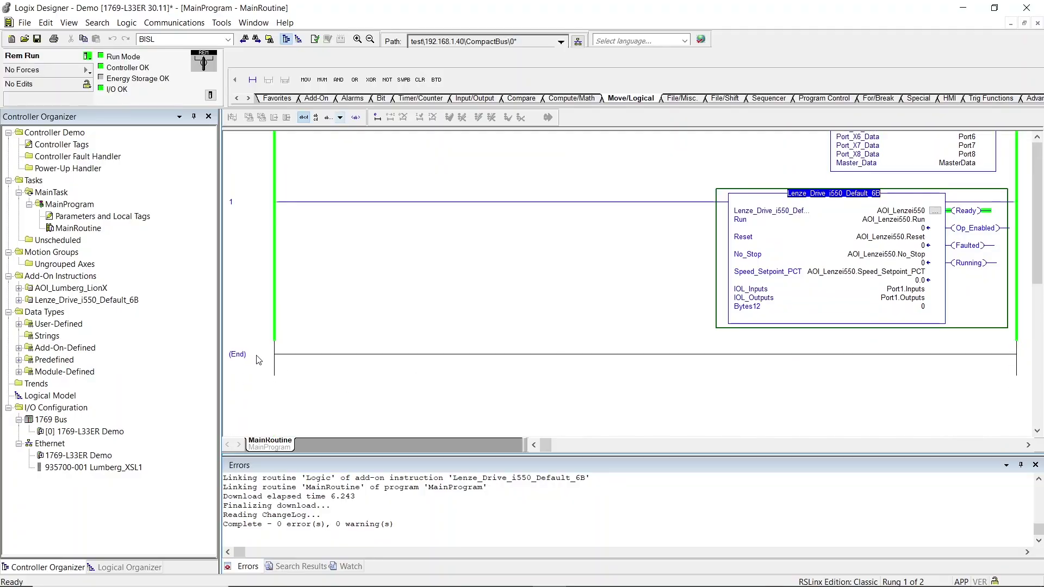
left_click(258, 359)
Add rung 2 with an examine-on contact tagged Start
left_click(252, 80)
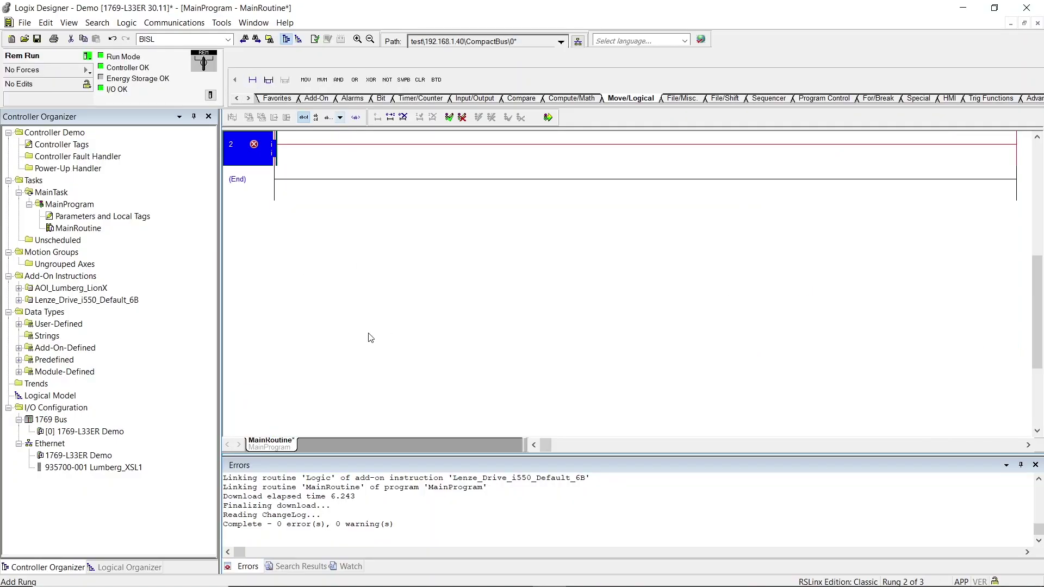
scroll(304, 163, "up", 2)
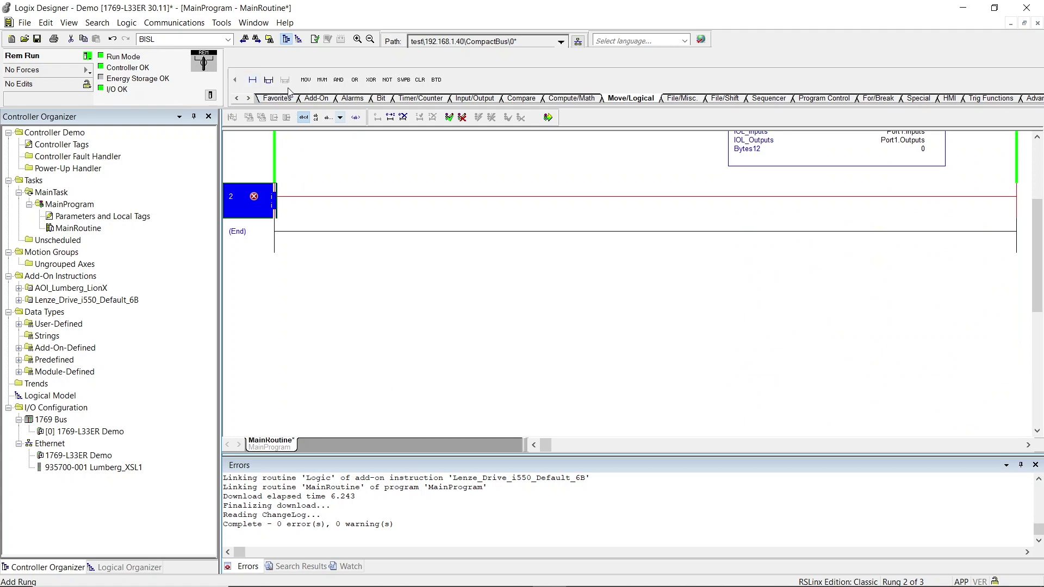
left_click(274, 99)
left_click(306, 79)
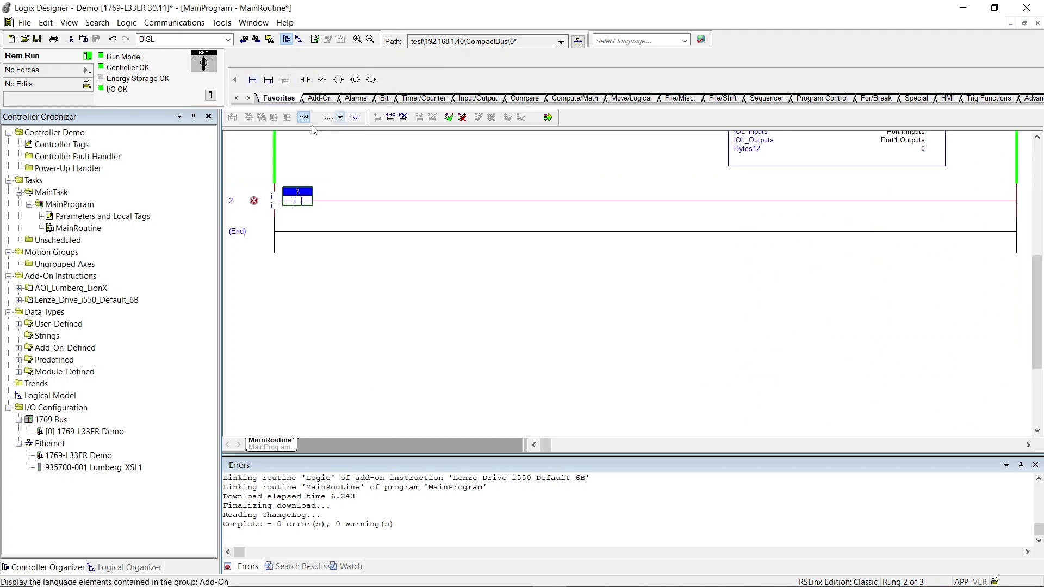
type("S")
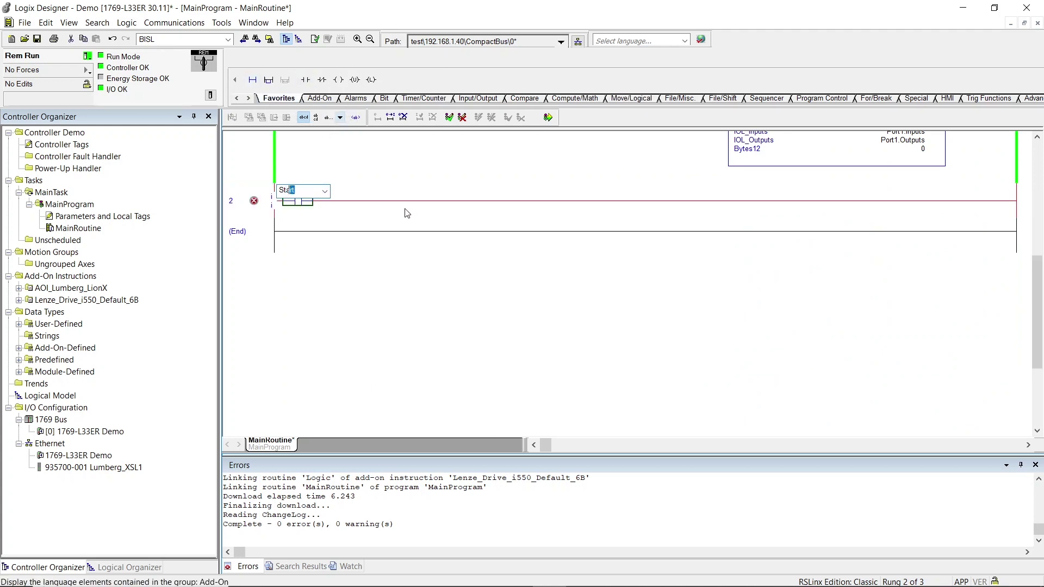
type("tart")
key("Return")
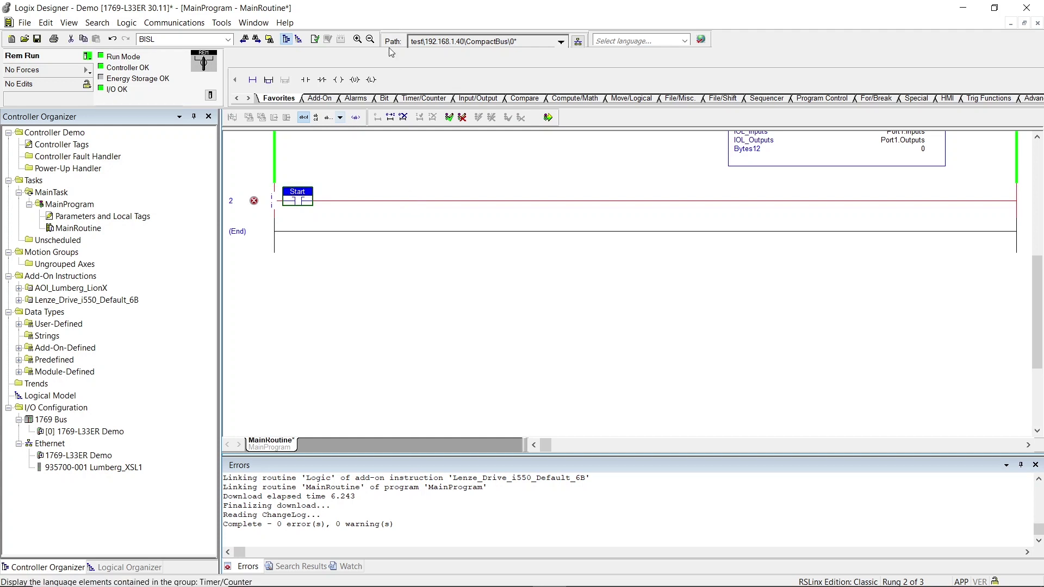
End rung 2 with an output coil assigned to AOI_Lenzei550.Run
left_click(338, 80)
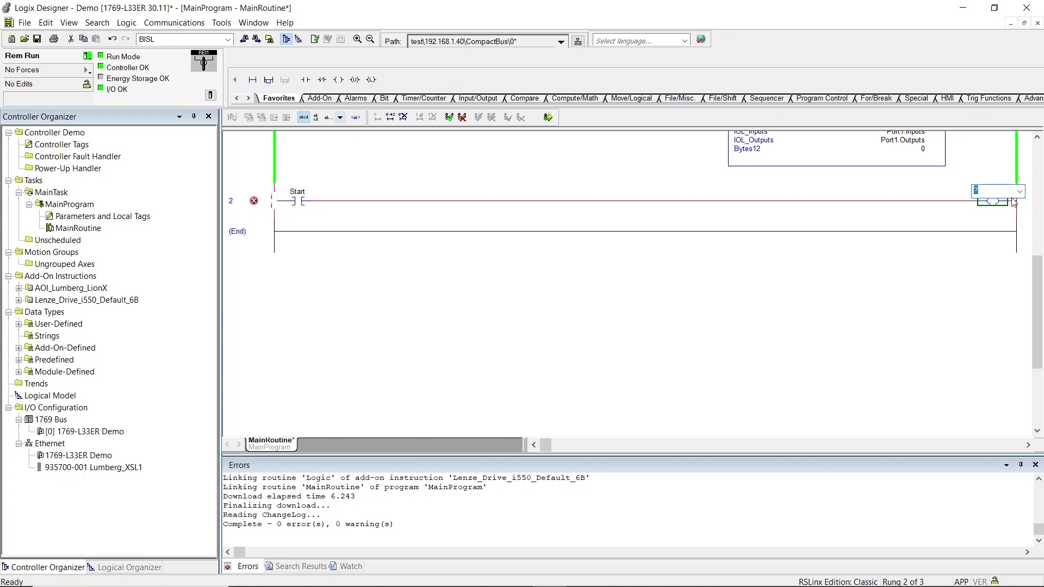
left_click(1020, 191)
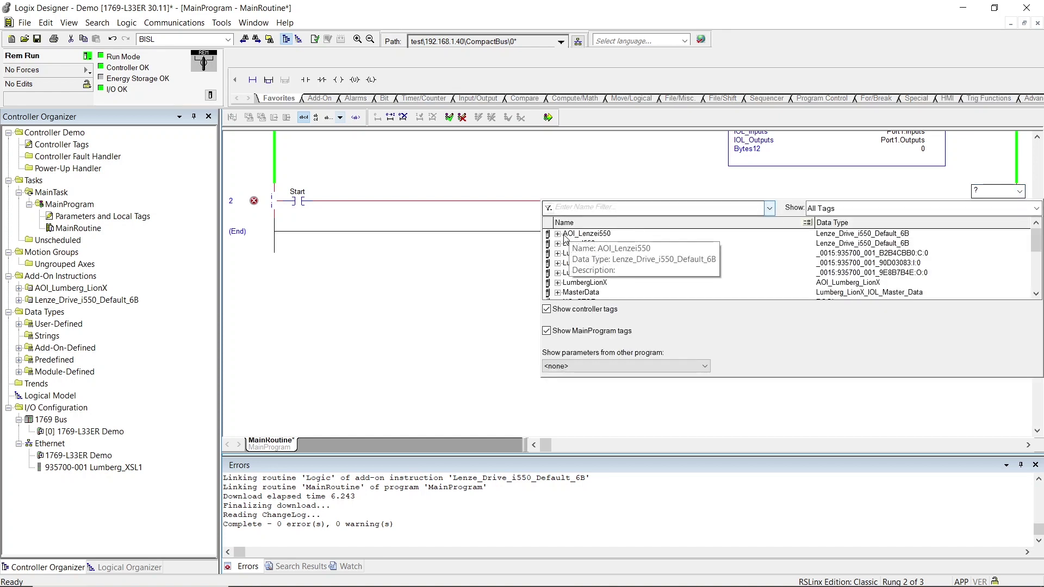
left_click(560, 237)
left_click(558, 234)
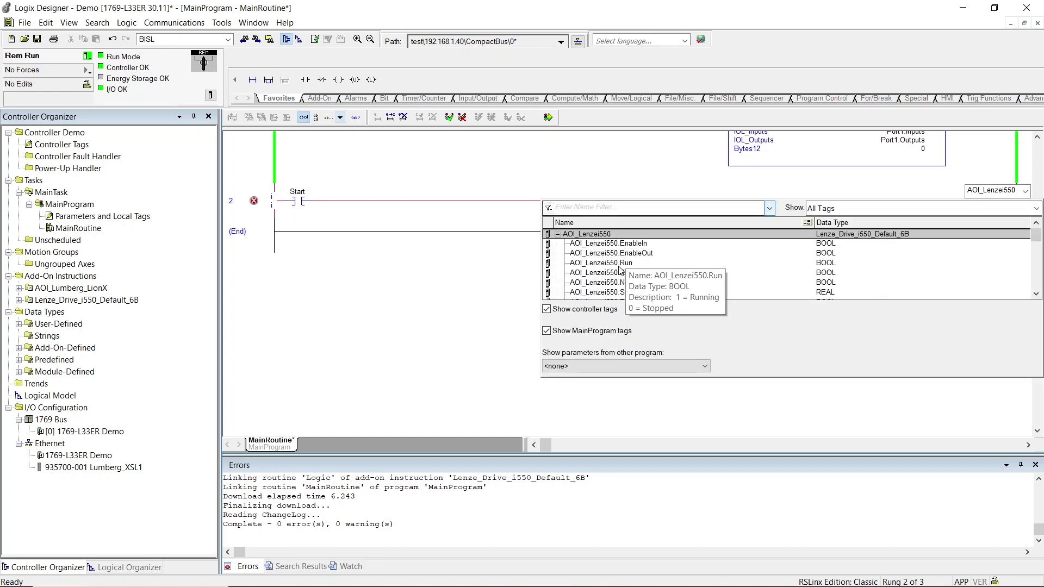
left_click(598, 263)
key("Return")
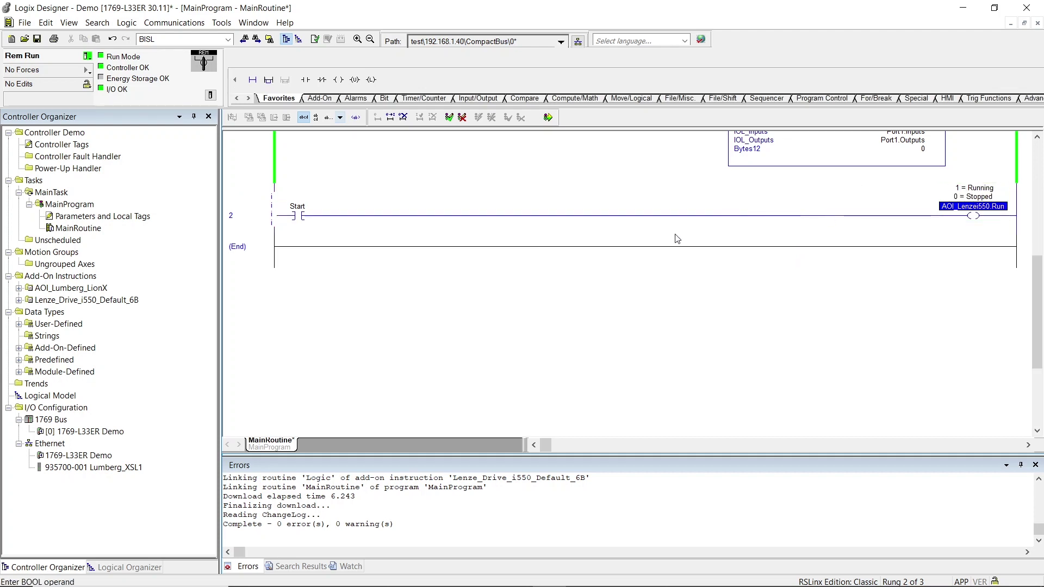
left_click(965, 216)
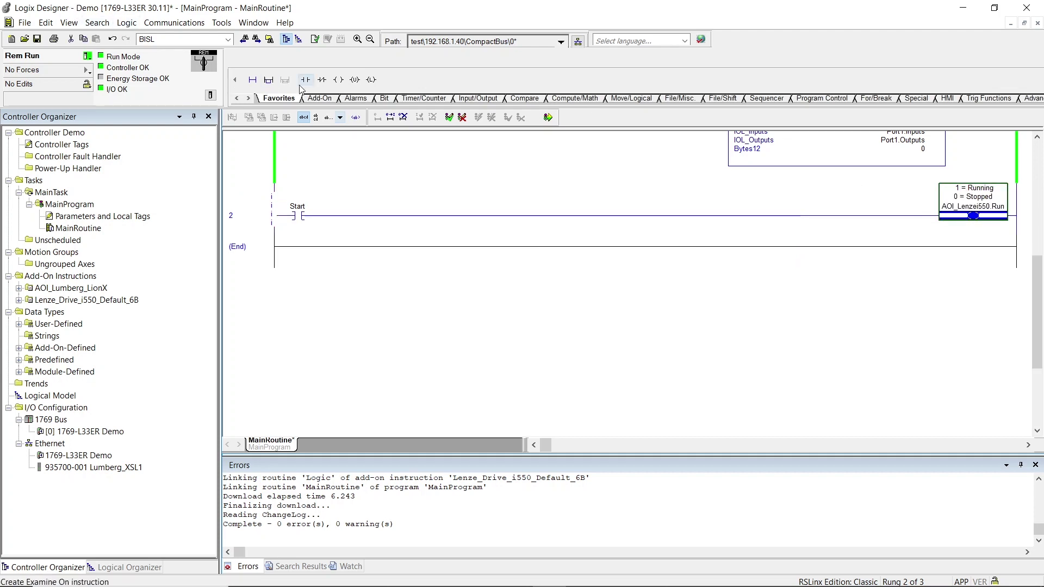
Branch around the Run coil with a parallel coil for AOI_Lenzei550.No_Stop
left_click(270, 81)
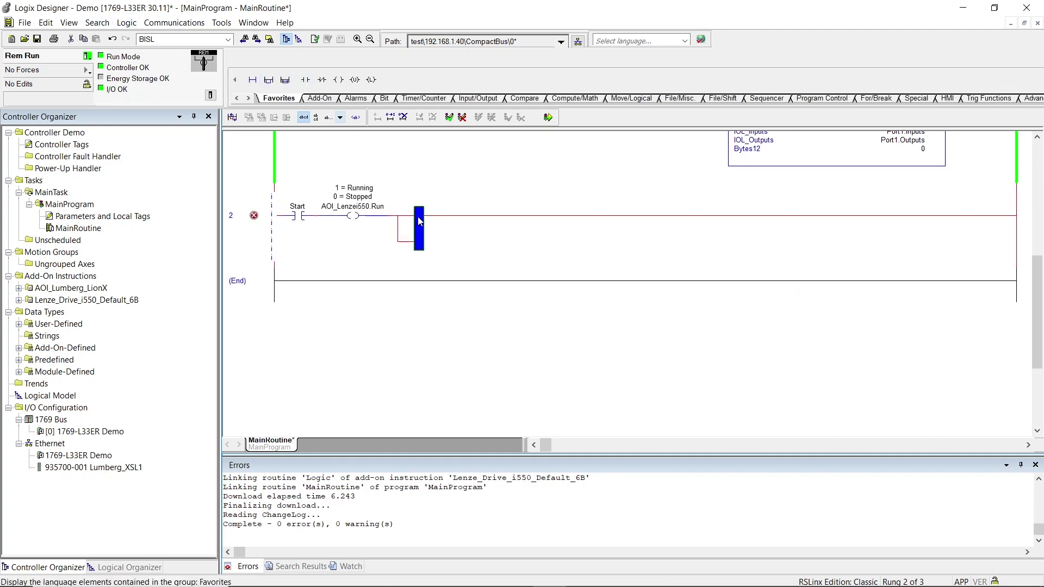
left_click_drag(420, 220, 316, 217)
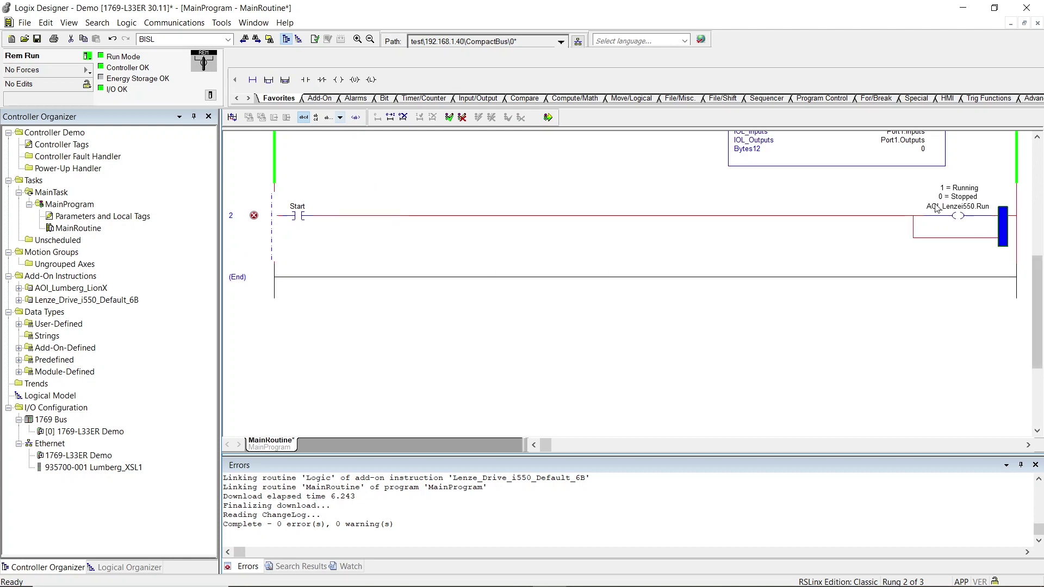
left_click(914, 238)
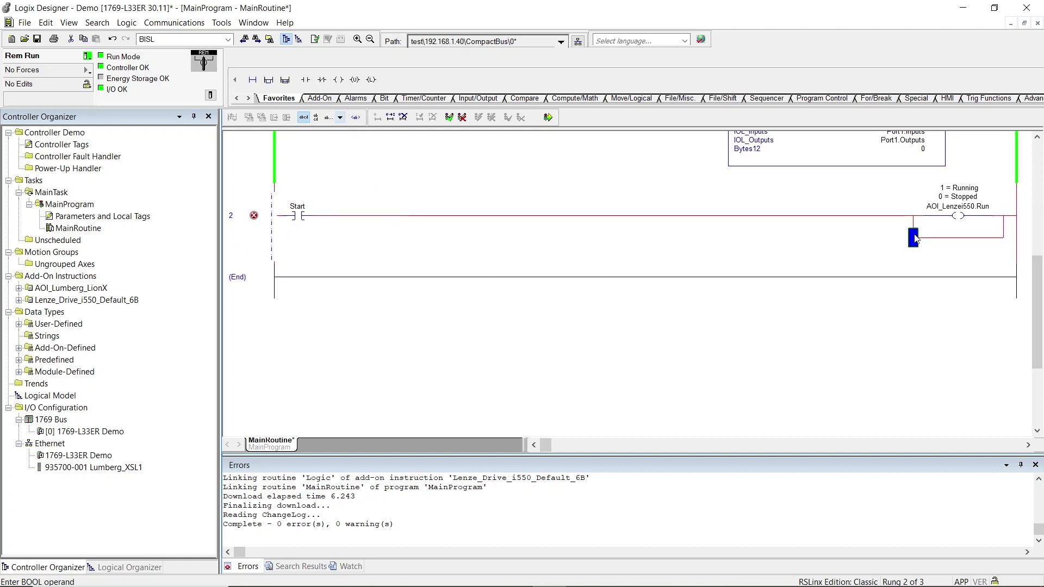
left_click(338, 79)
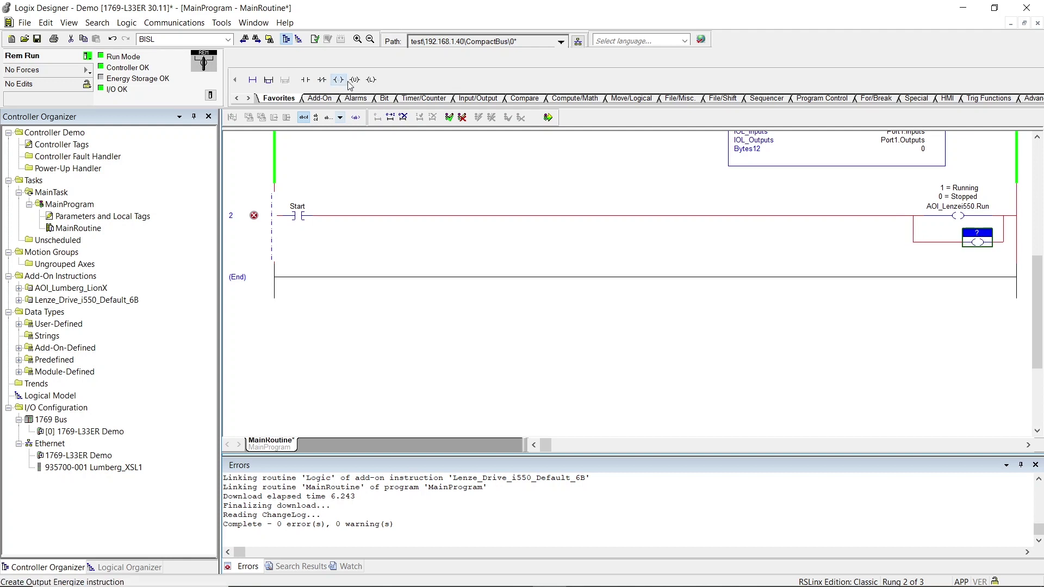
double_click(978, 236)
left_click(1004, 232)
left_click(557, 276)
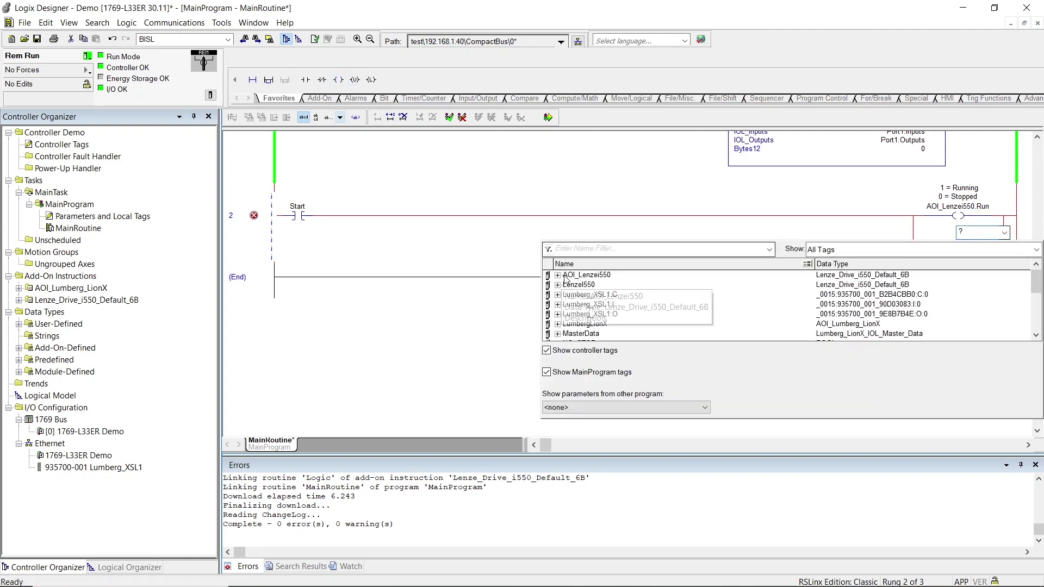
left_click(560, 276)
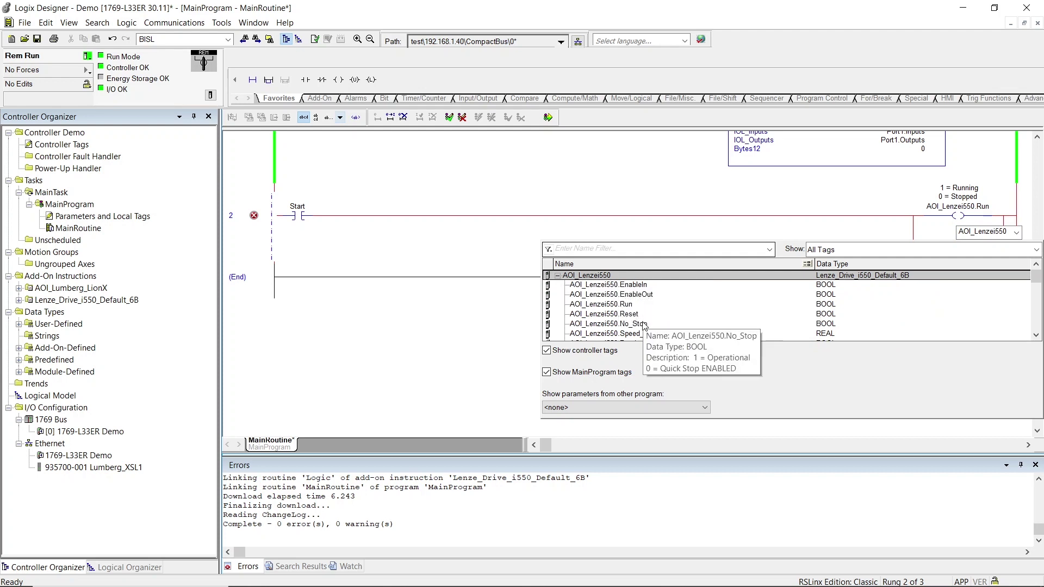
left_click(608, 324)
key("Return")
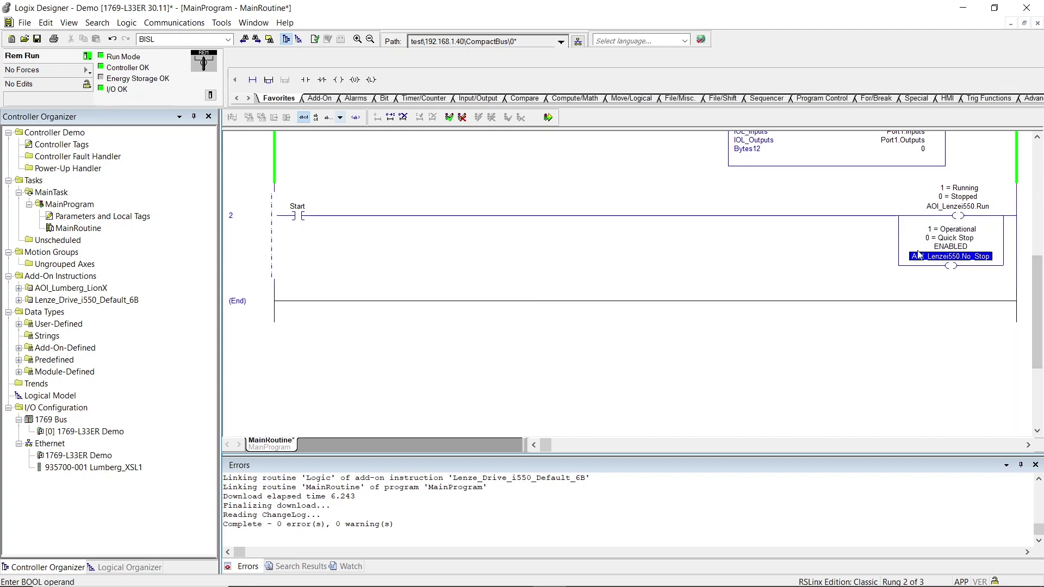
Add a further empty branch level below the No_Stop coil
left_click(898, 266)
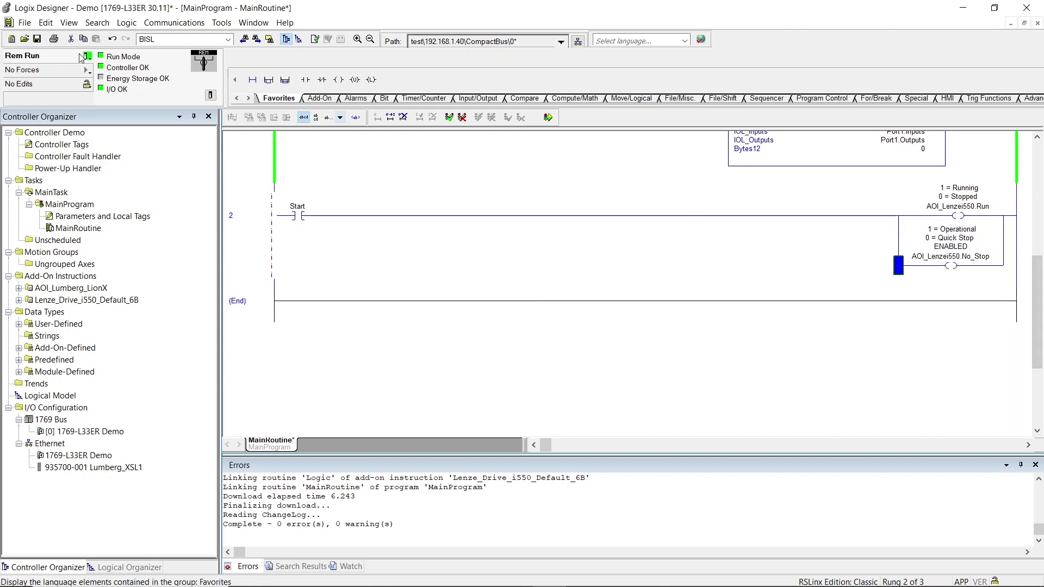
left_click(282, 83)
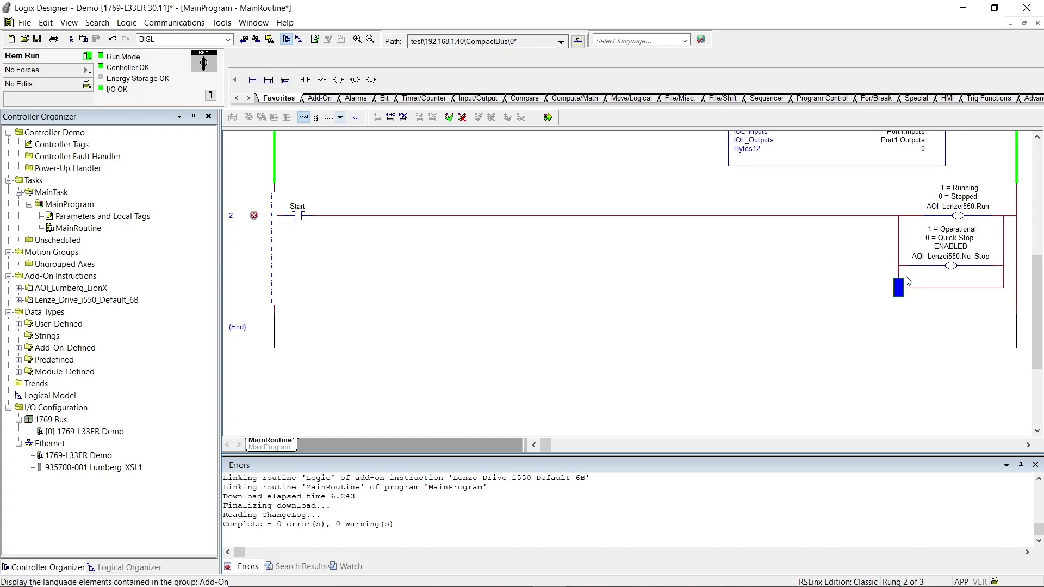
scroll(839, 224, "up", 1)
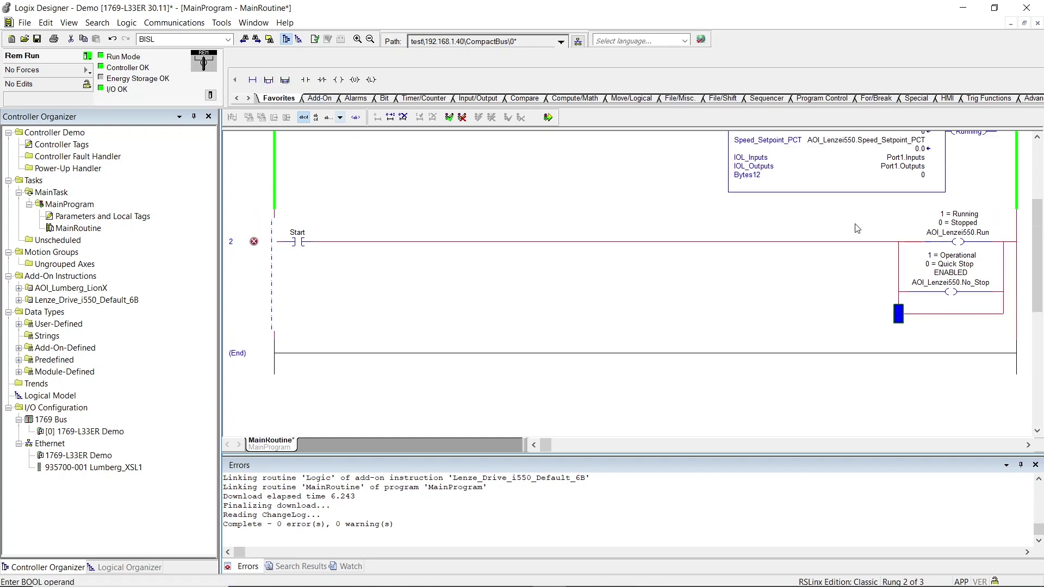
left_click(619, 98)
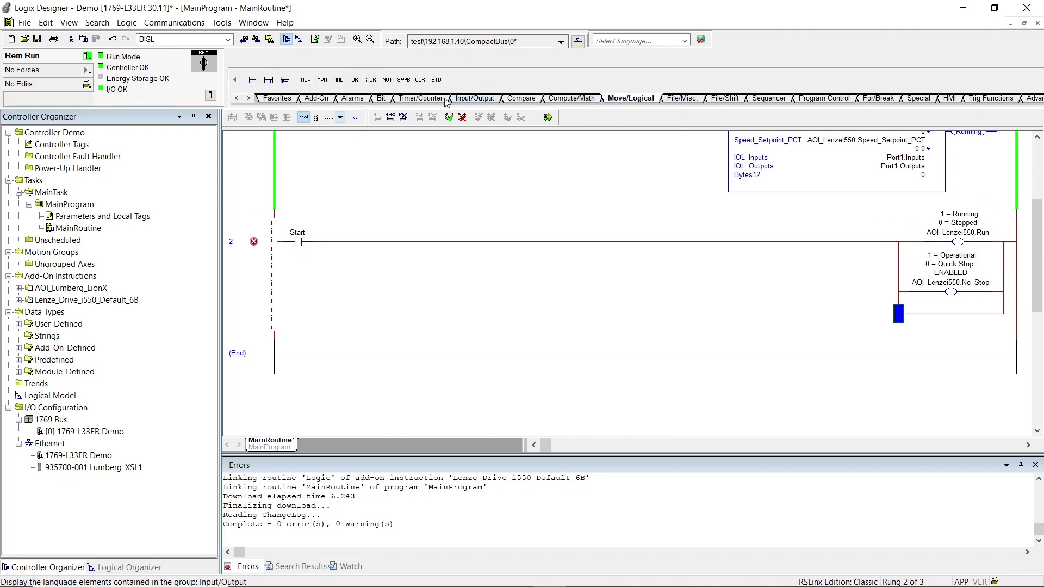
Add a MOV instruction with Source 20 on rung 2's new lowest branch
left_click(305, 79)
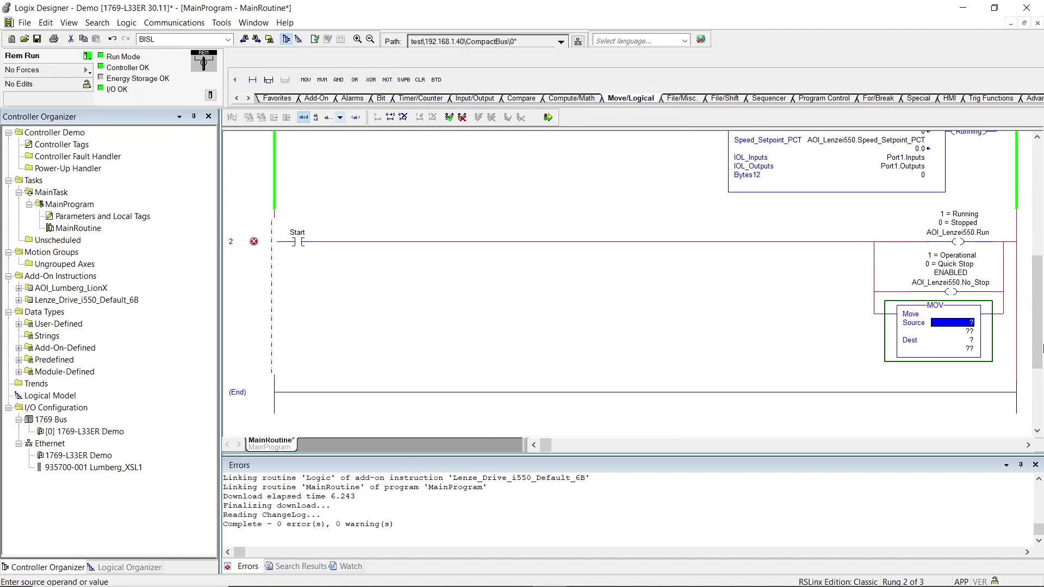
type("2")
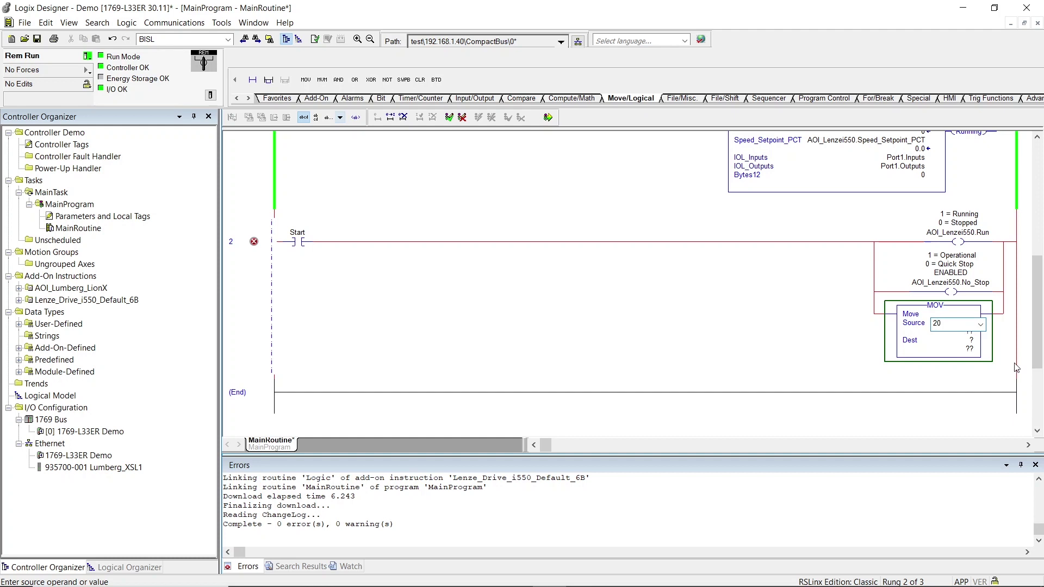
type("0")
key("Return")
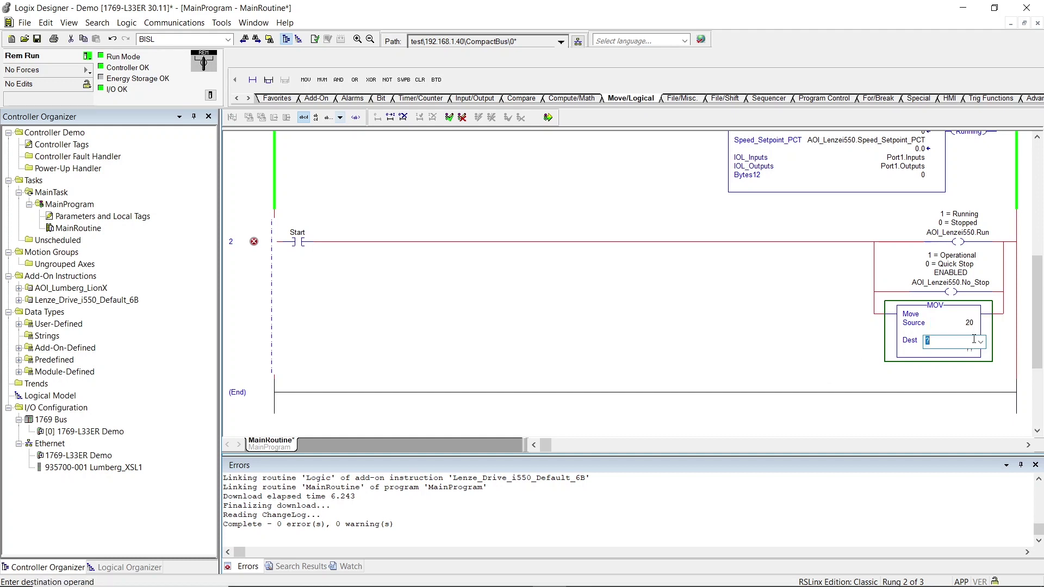
Set the MOV destination to AOI_Lenzei550.Speed_Setpoint_PCT and finalize all online edits with Ctrl+Shift+F
left_click(981, 342)
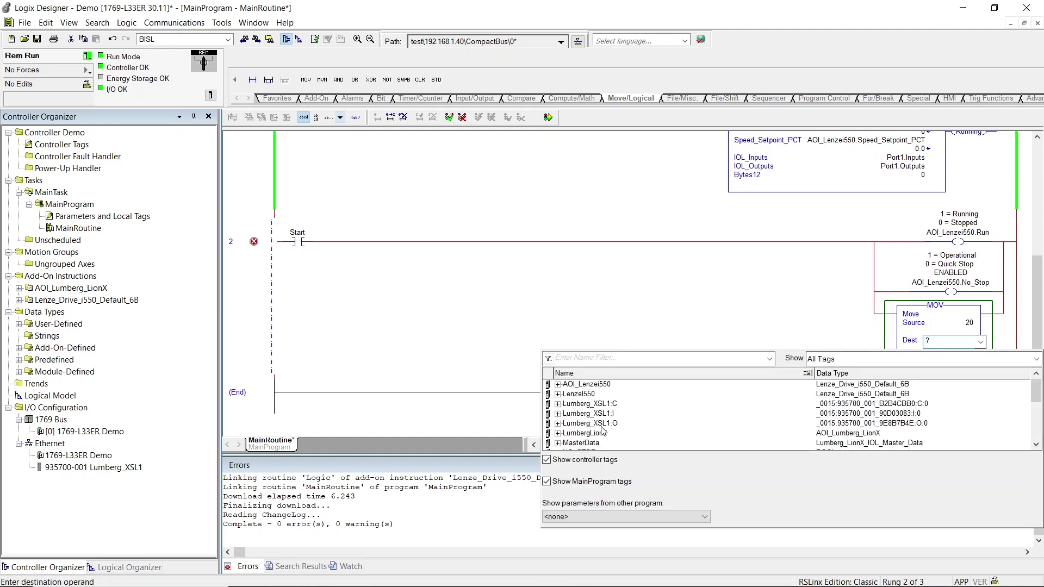
left_click(587, 384)
left_click(558, 384)
scroll(731, 422, "down", 1)
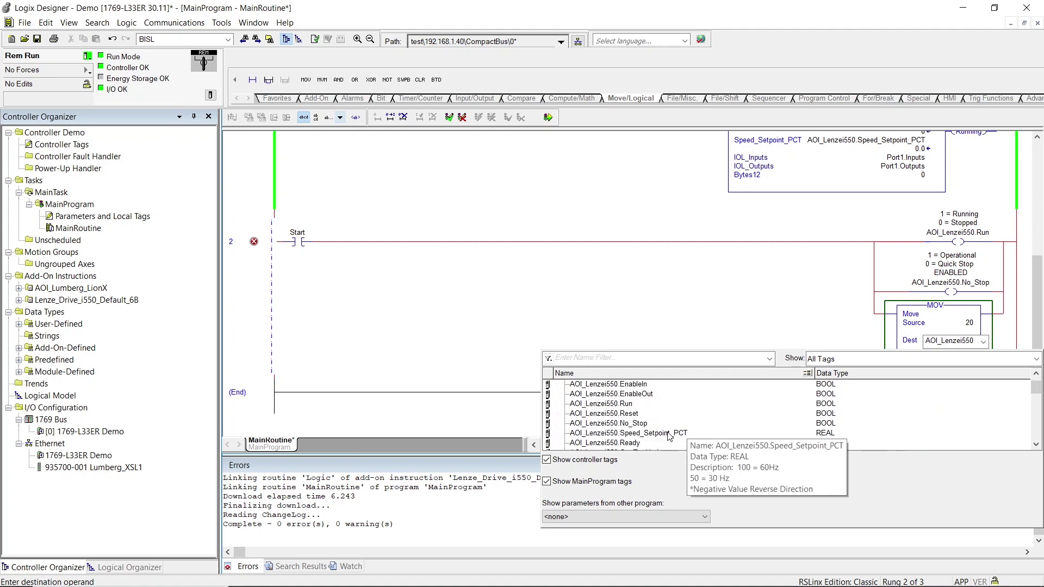
left_click(672, 433)
key("Return")
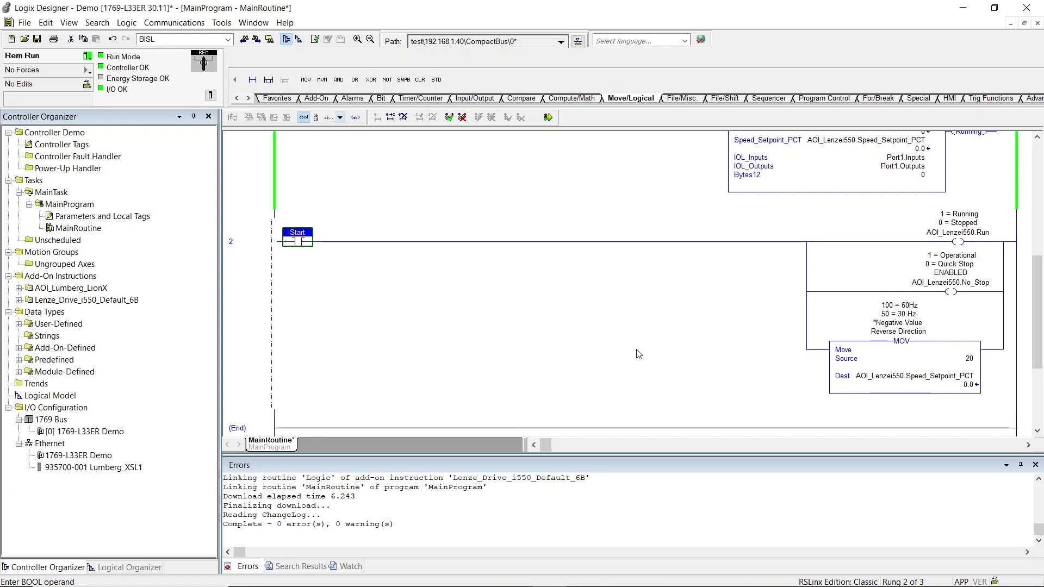
key("ctrl+shift+f")
Confirm Yes to finalize the pending rung 2 edits in MainRoutine
key("Return")
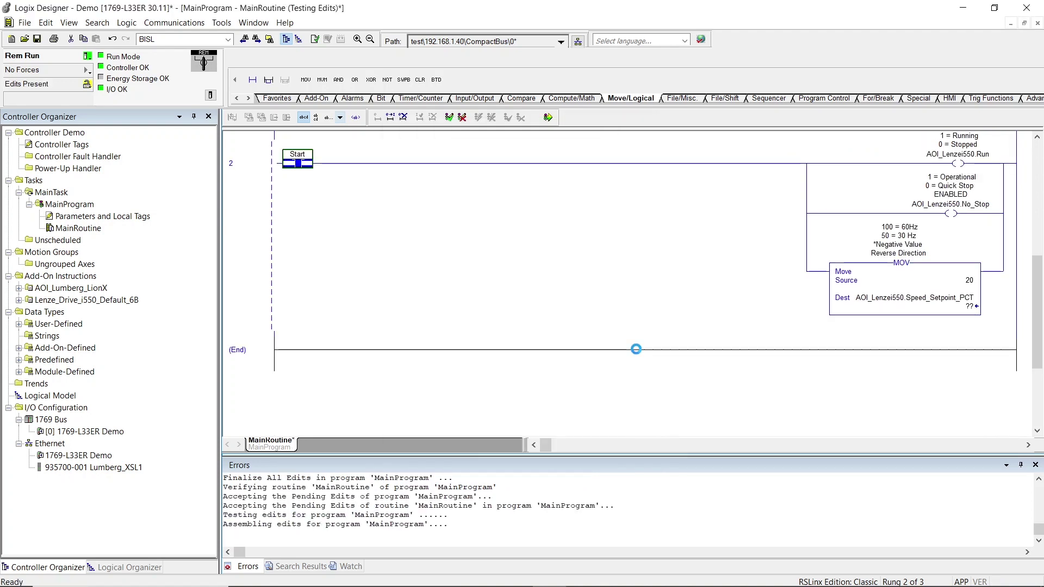